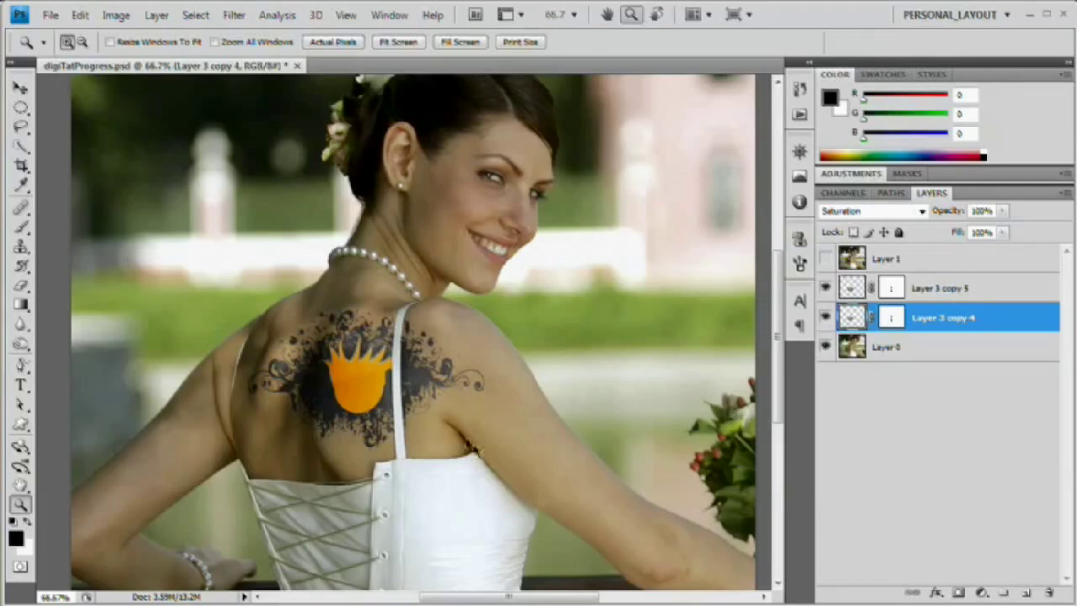
Compare the finished stages by toggling Layer 1 and the two tattoo layers' visibility.
{"action": "left_click", "coordinate": [826, 259]}
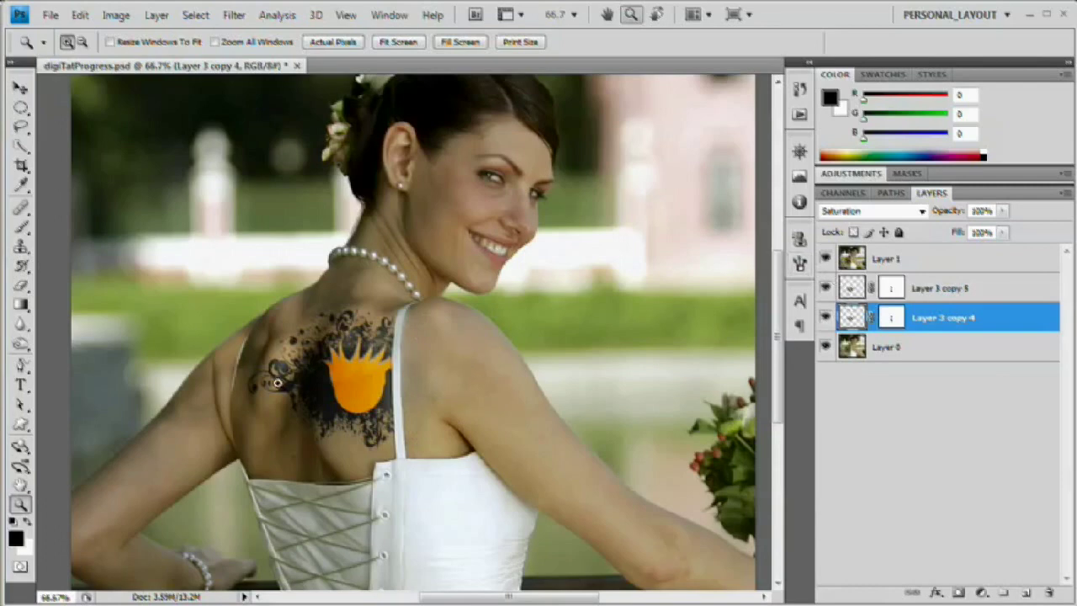
{"action": "left_click", "coordinate": [824, 259]}
{"action": "left_click_drag", "start_coordinate": [825, 288], "coordinate": [825, 317]}
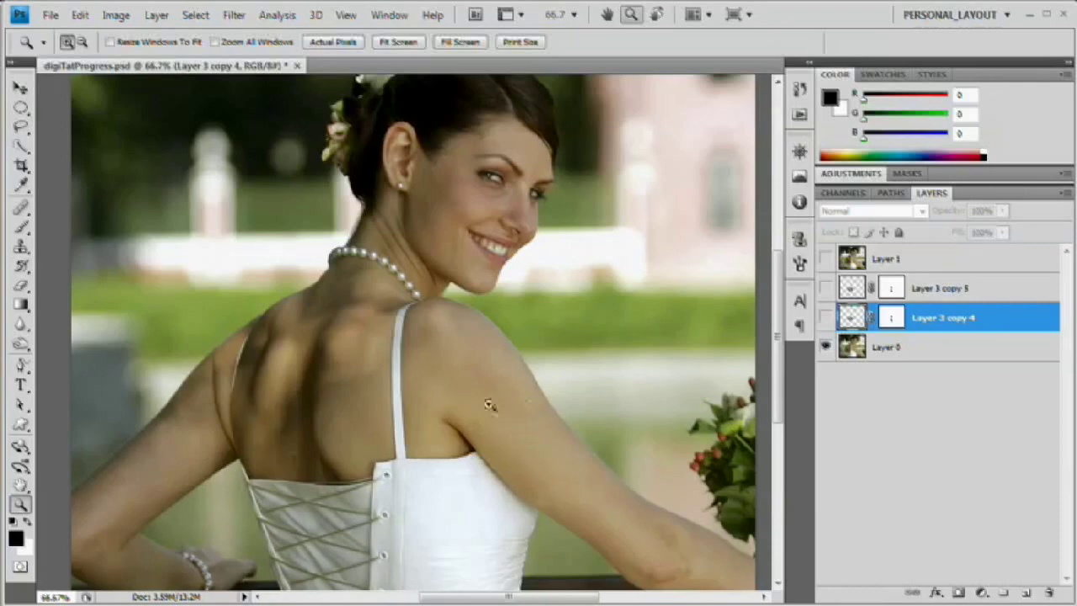
{"action": "left_click", "coordinate": [824, 288]}
{"action": "left_click", "coordinate": [825, 317]}
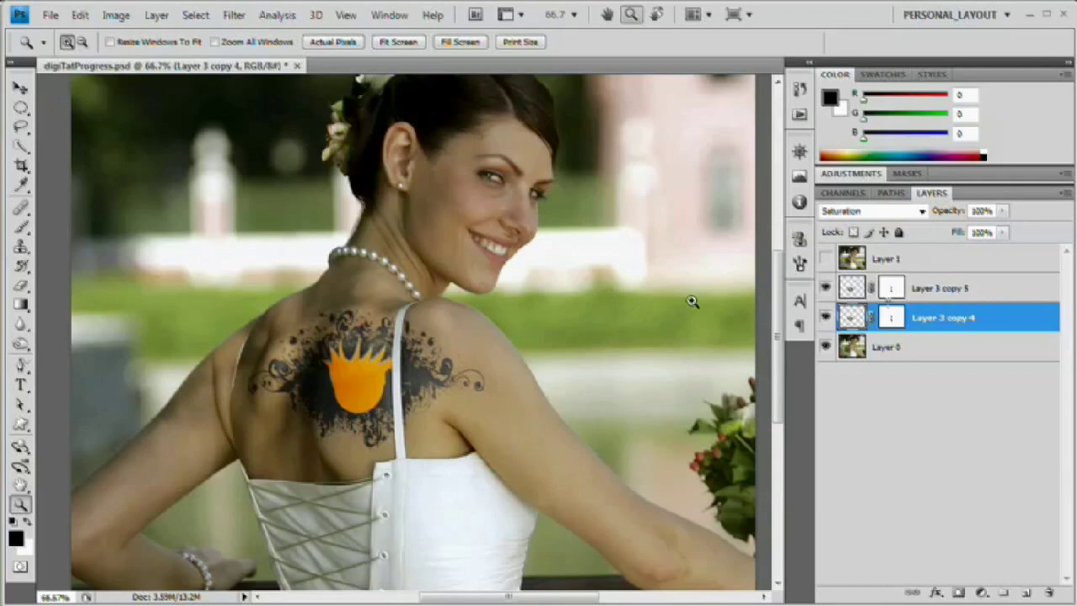
Show Layer 1 over the tattoo, then close digiTatProgress.psd without saving.
{"action": "left_click", "coordinate": [826, 259]}
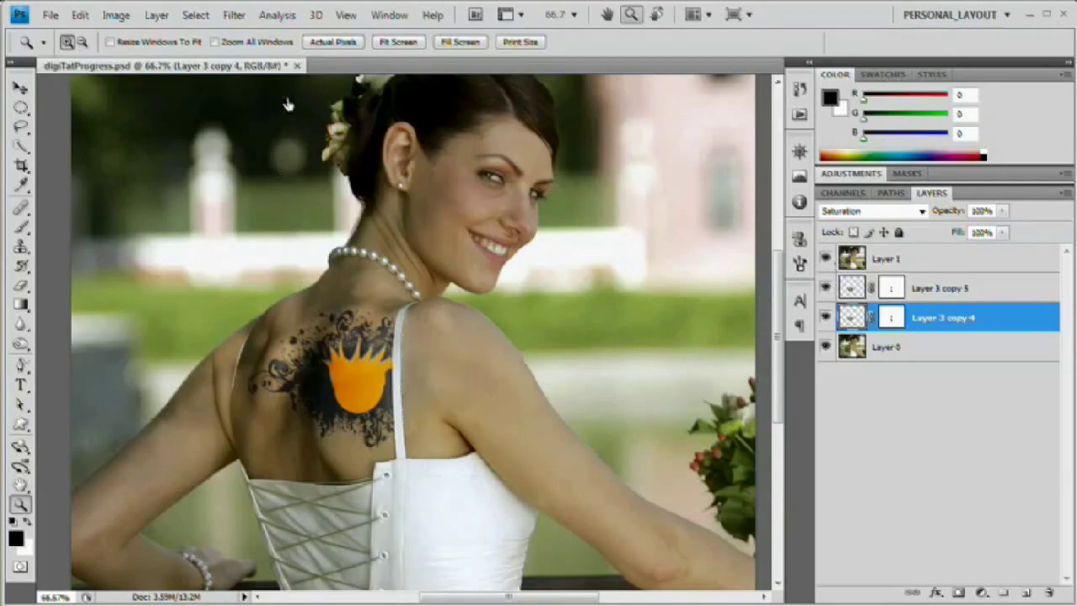
{"action": "left_click", "coordinate": [296, 65]}
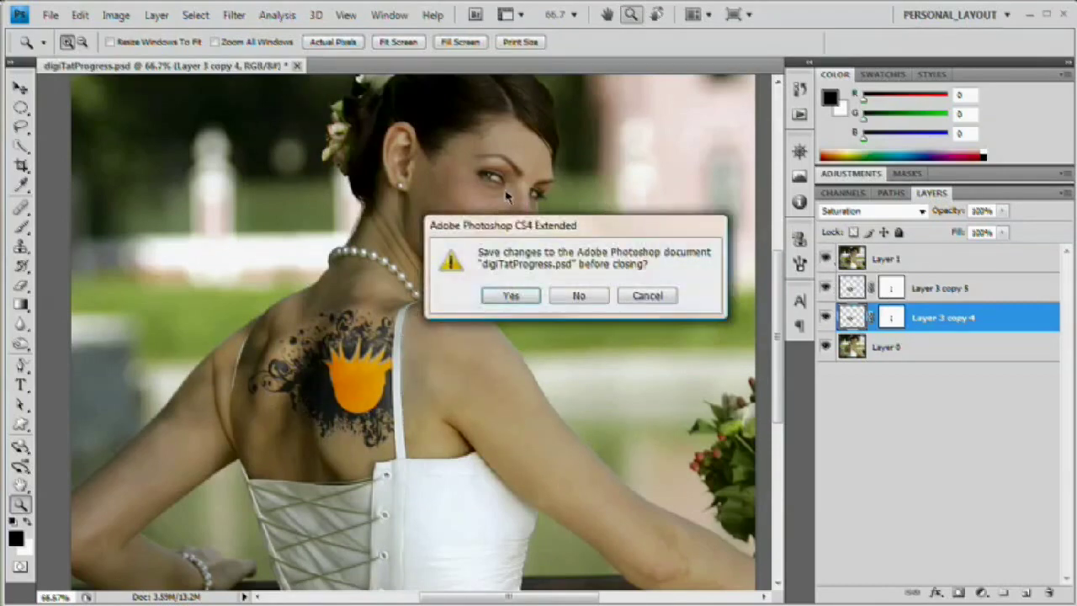
{"action": "left_click", "coordinate": [577, 295]}
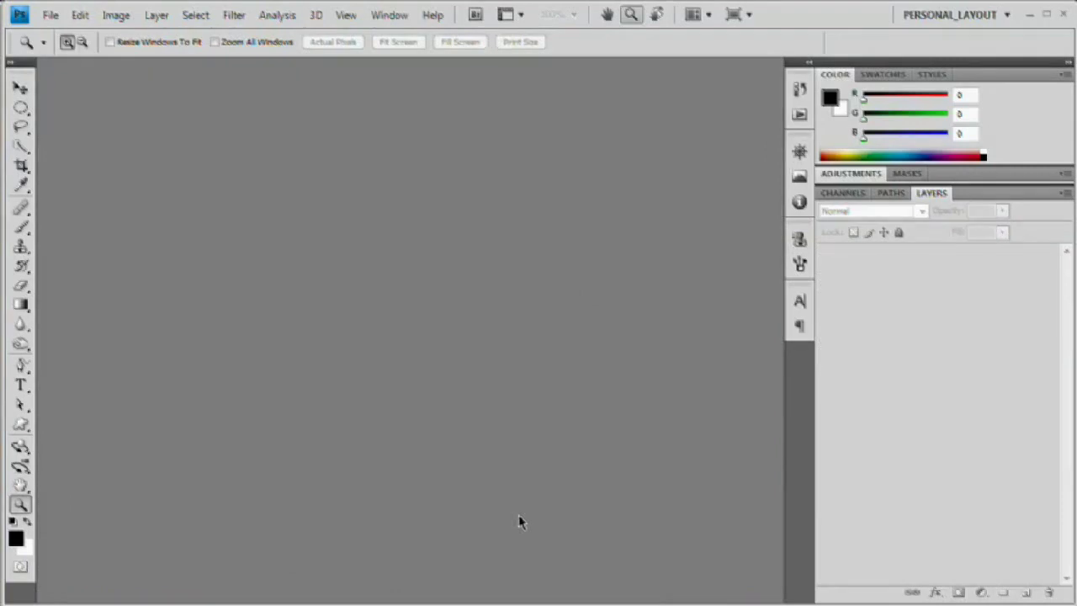
Open wedding.jpg and tattoo.psd from the DigitalTattoos folder in Bridge, then close Bridge.
{"action": "key", "text": "ctrl+alt+o"}
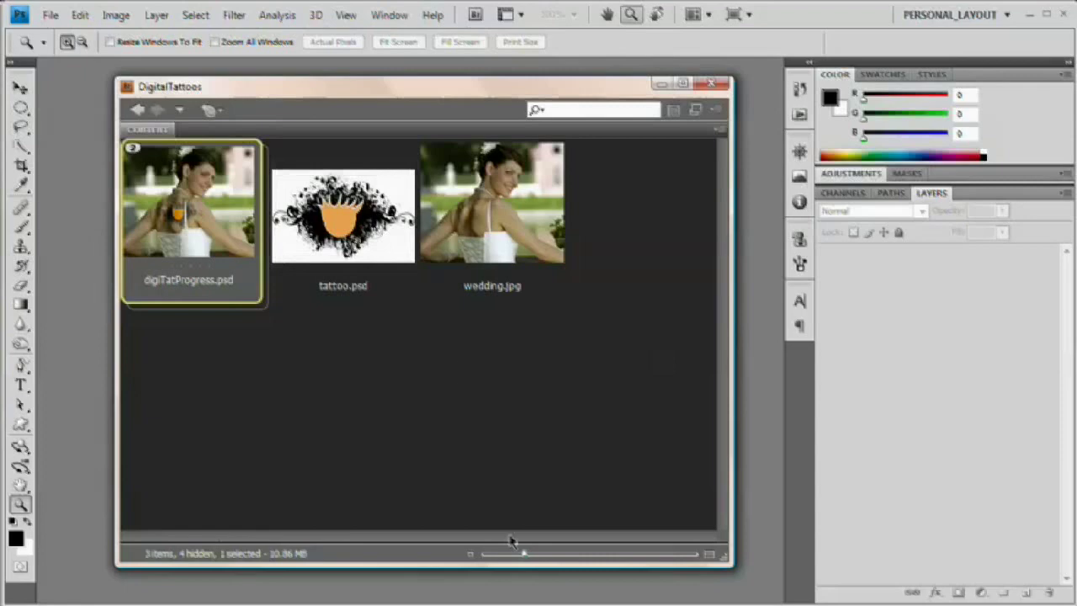
{"action": "left_click", "coordinate": [465, 217]}
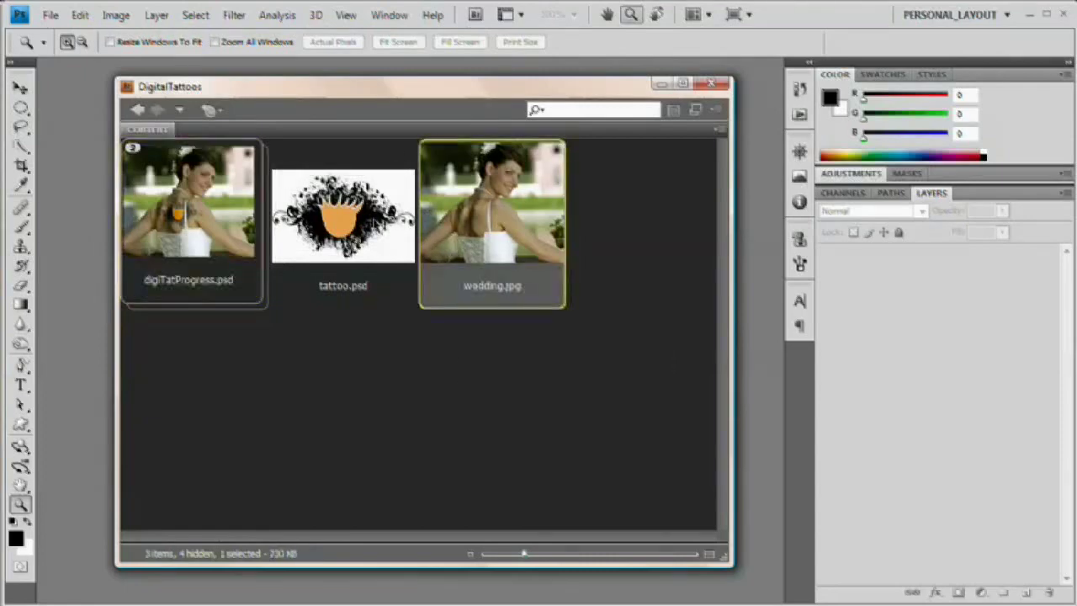
{"action": "left_click", "coordinate": [357, 217], "text": "ctrl"}
{"action": "left_click_drag", "start_coordinate": [389, 262], "coordinate": [51, 310]}
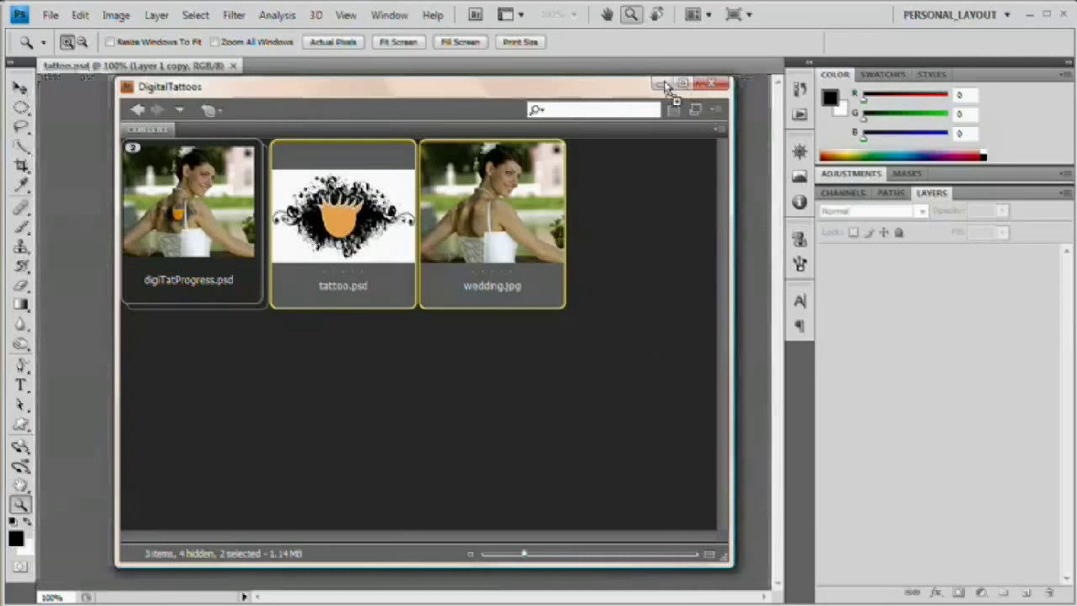
{"action": "left_click", "coordinate": [662, 84]}
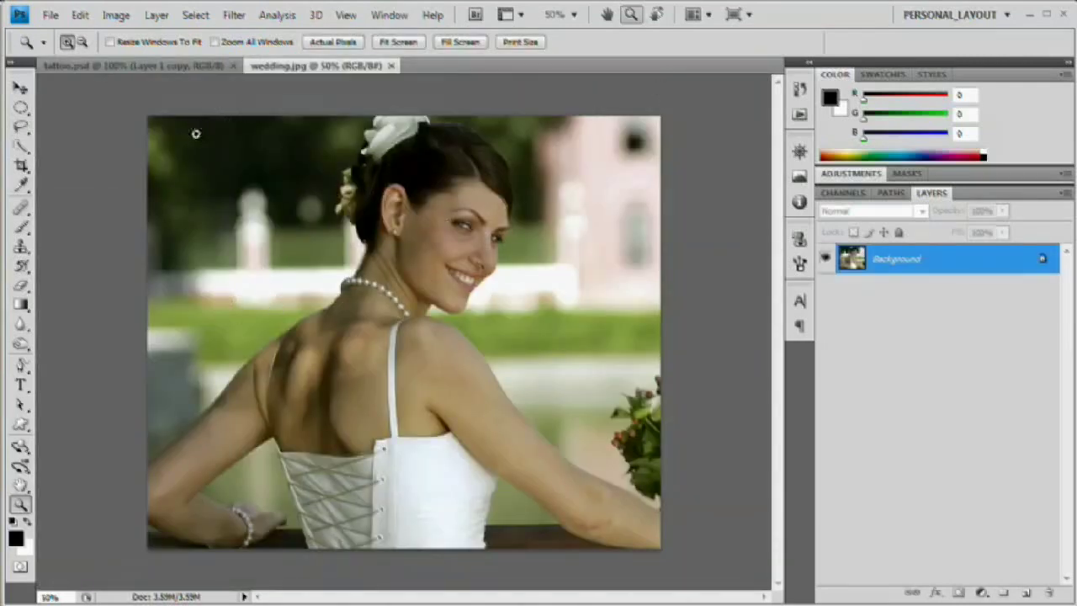
Duplicate the wedding photo as 'wedding copy'.
{"action": "left_click", "coordinate": [122, 15]}
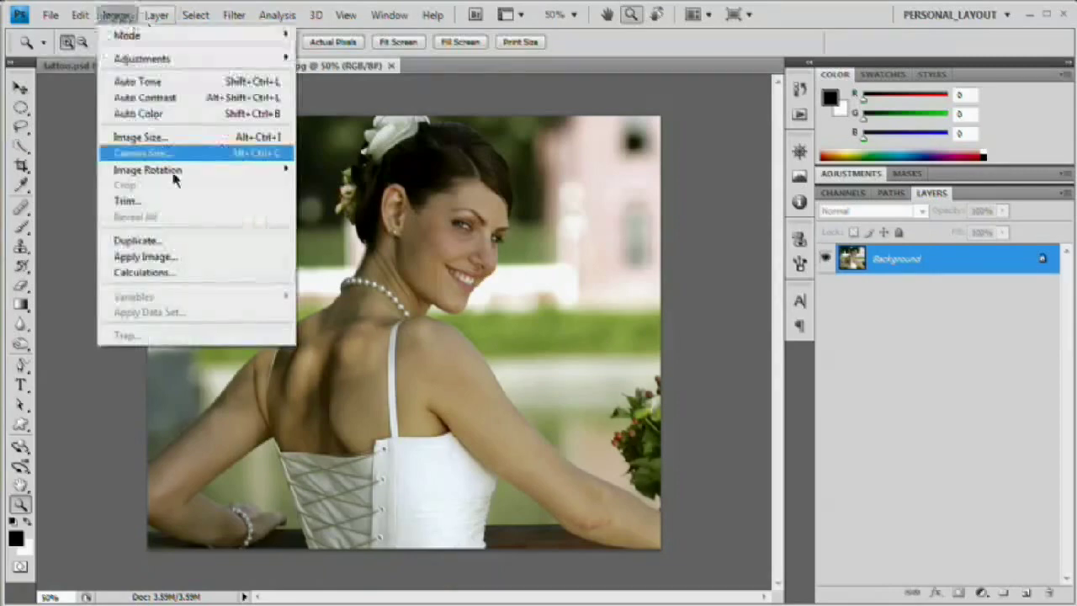
{"action": "left_click", "coordinate": [181, 242]}
{"action": "left_click", "coordinate": [587, 199]}
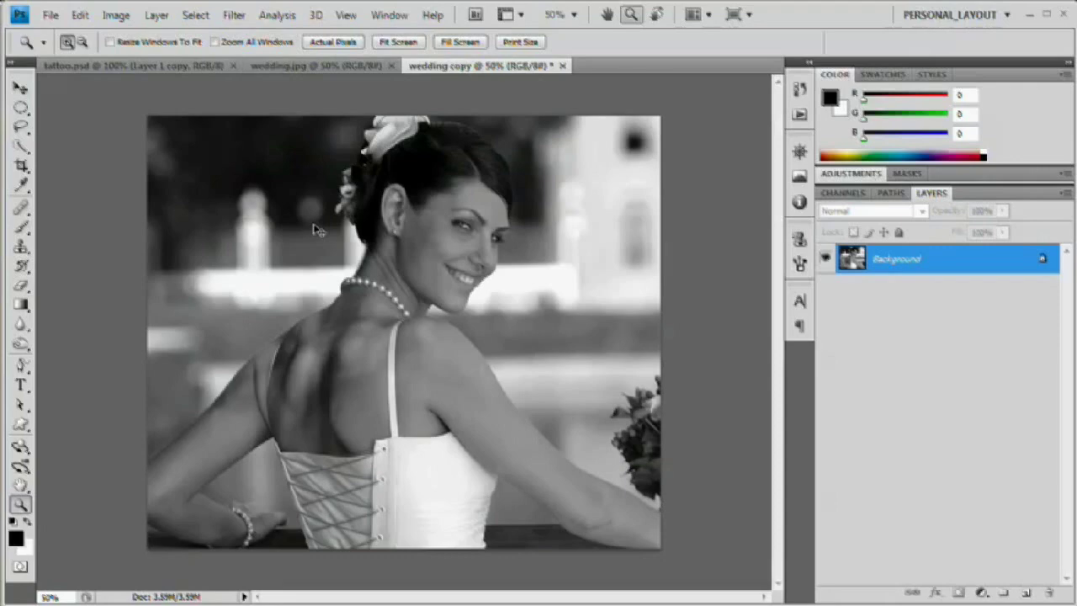
Save the copy in Photoshop format as displace.psd, then close it.
{"action": "key", "text": "ctrl+shift+s"}
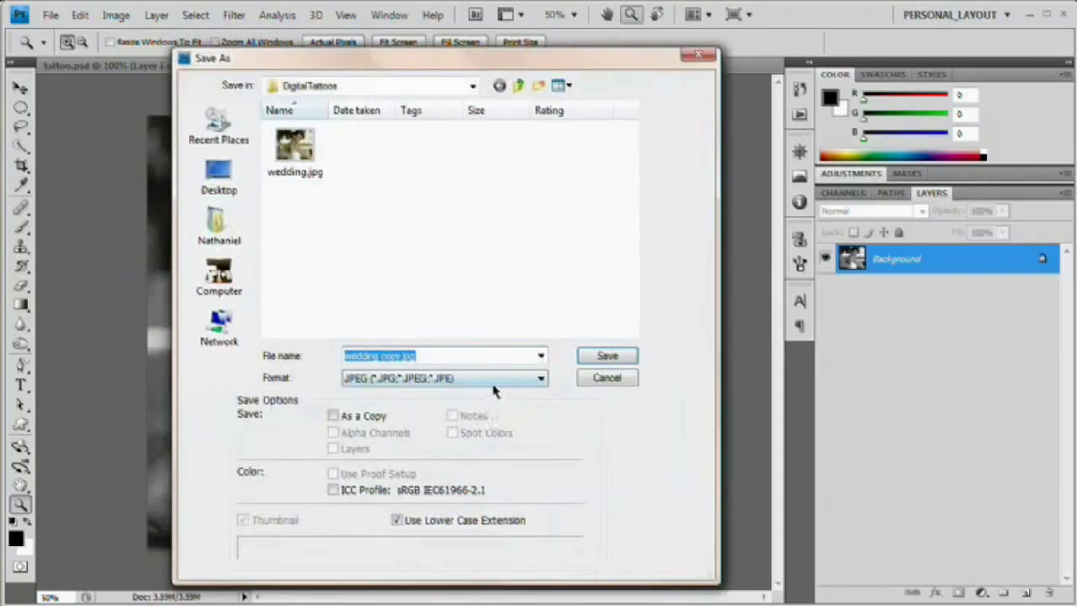
{"action": "left_click", "coordinate": [494, 381]}
{"action": "left_click", "coordinate": [433, 391]}
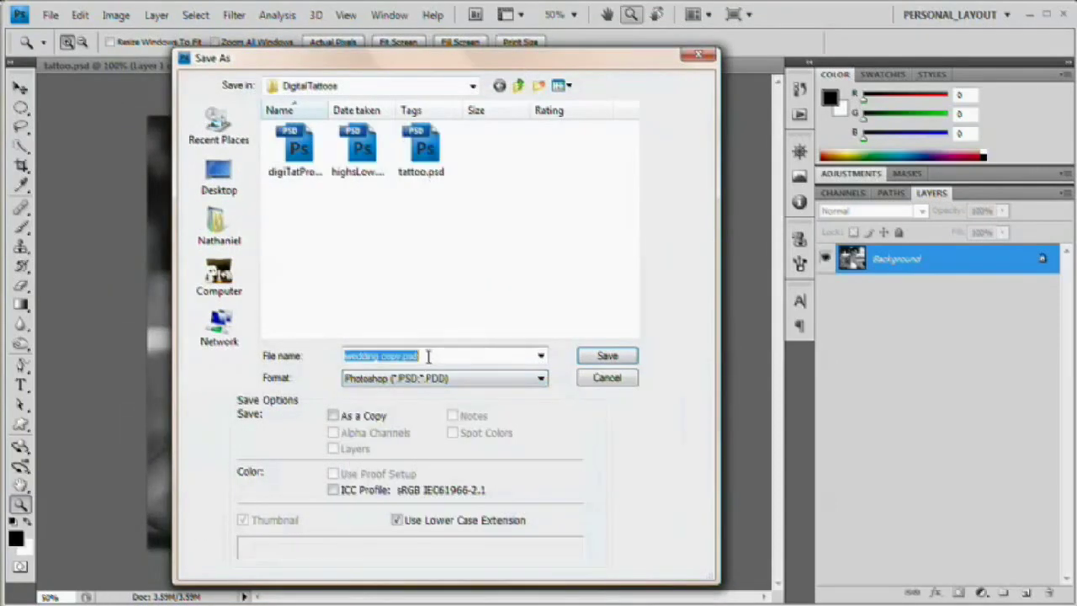
{"action": "type", "text": "displace"}
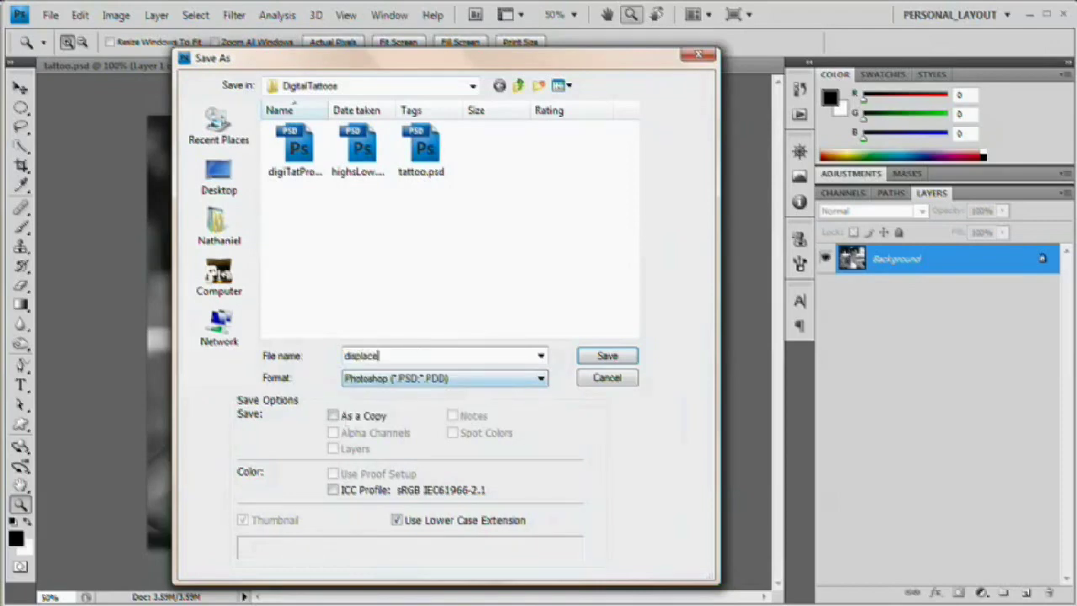
{"action": "key", "text": "Return"}
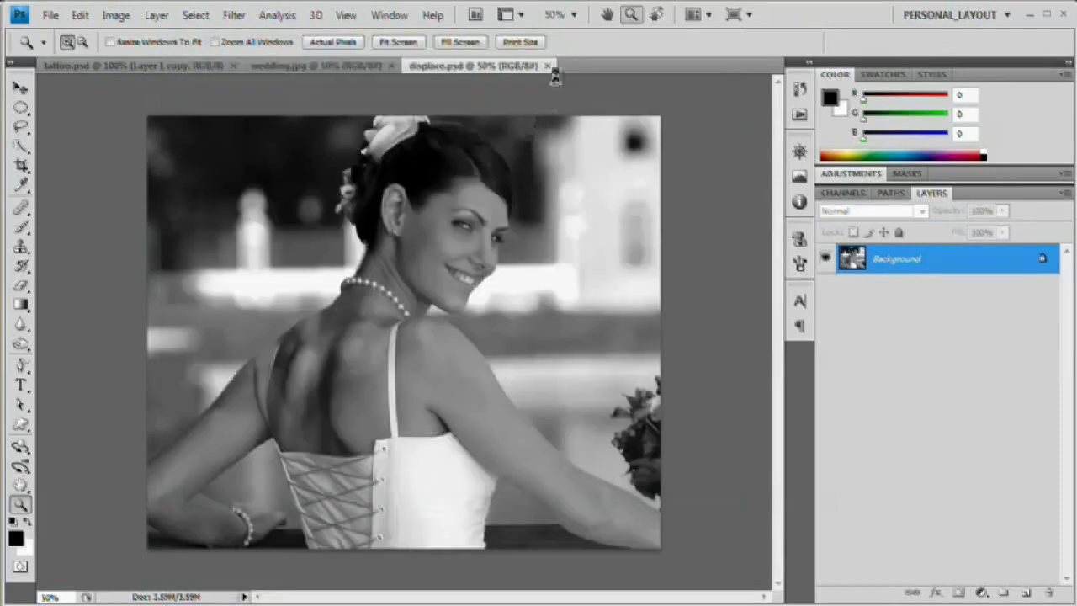
{"action": "left_click", "coordinate": [548, 66]}
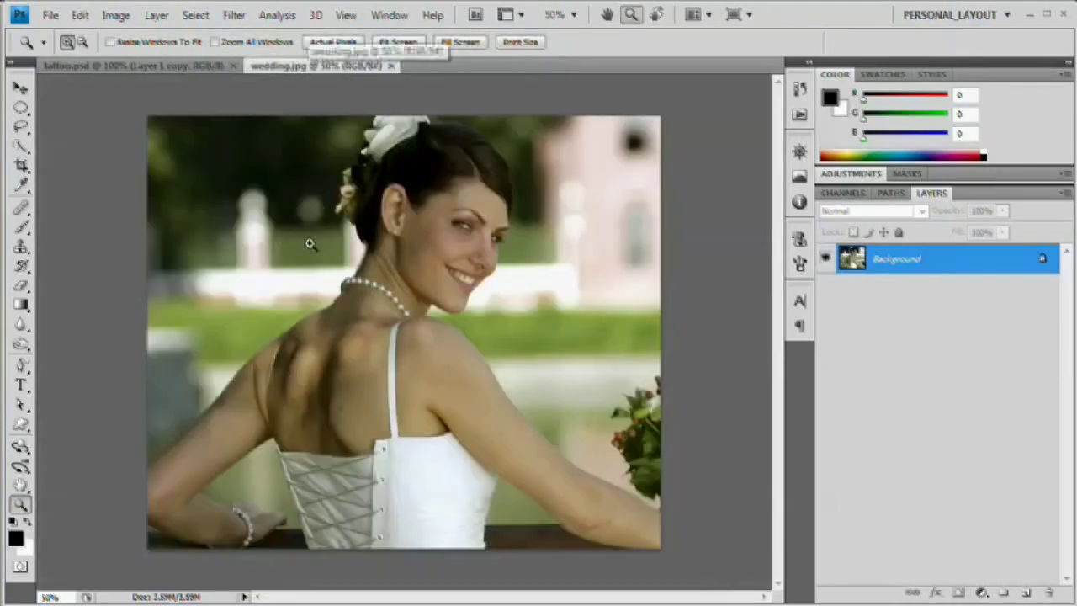
Use the Move tool (V) to drag the tattoo from tattoo.psd into wedding.jpg as Layer 1 copy.
{"action": "left_click", "coordinate": [158, 67]}
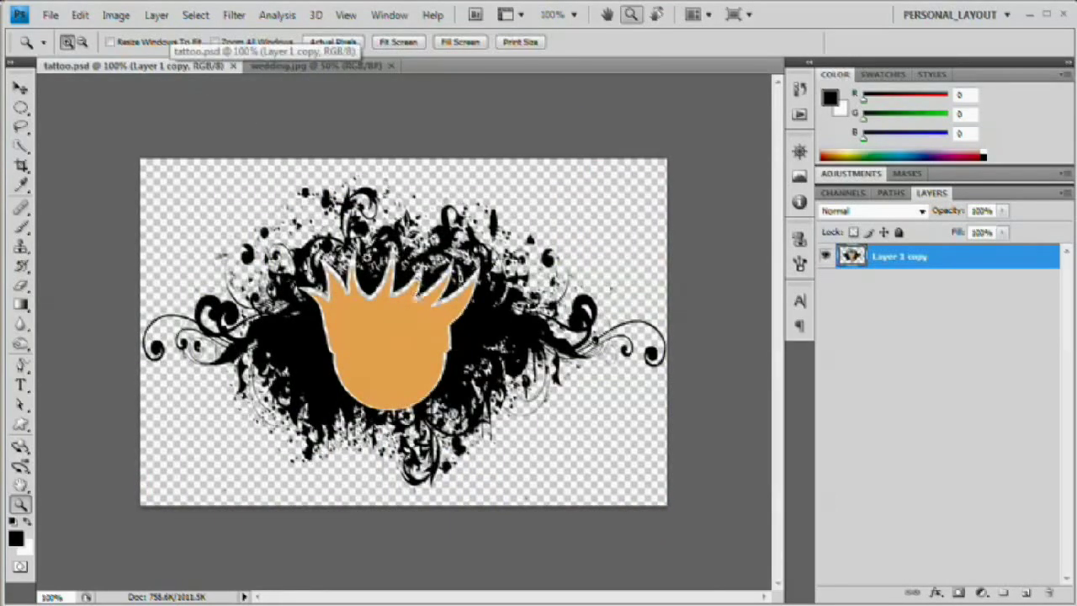
{"action": "key", "text": "v"}
{"action": "left_click_drag", "start_coordinate": [387, 290], "coordinate": [370, 265]}
{"action": "left_click_drag", "start_coordinate": [326, 145], "coordinate": [421, 385]}
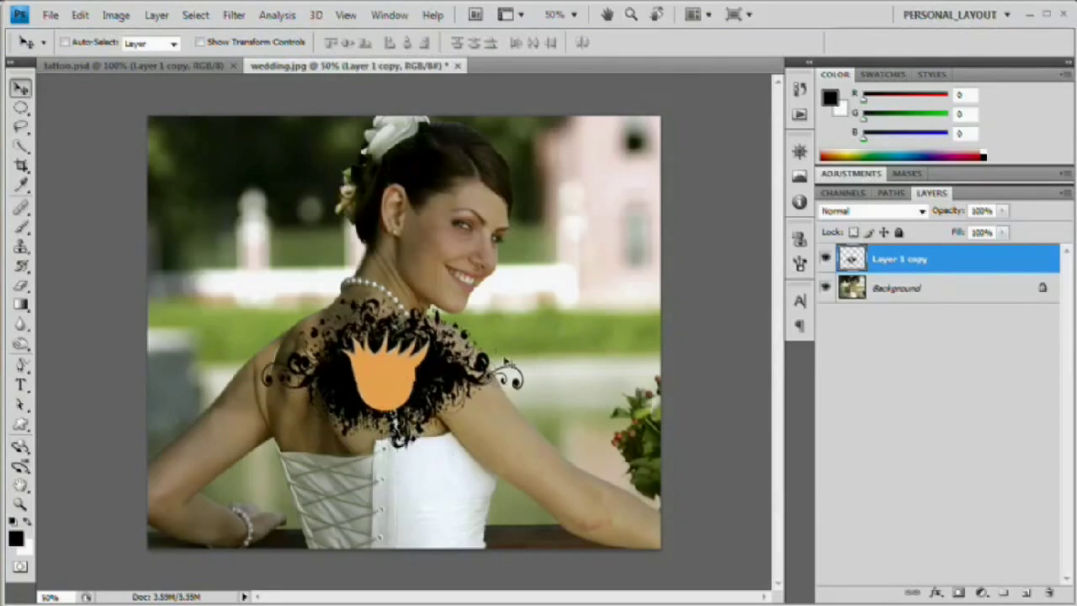
{"action": "key", "text": "ctrl+t"}
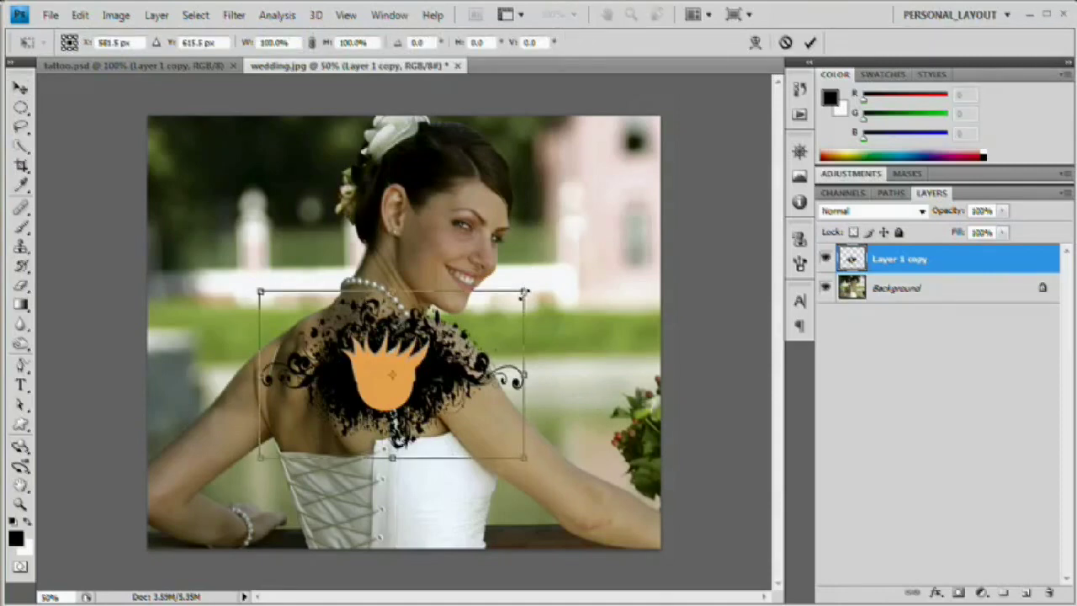
Scale the tattoo to about 55% and place it on the bride's left shoulder blade.
{"action": "left_click_drag", "start_coordinate": [513, 296], "coordinate": [465, 329]}
{"action": "left_click_drag", "start_coordinate": [395, 376], "coordinate": [370, 378]}
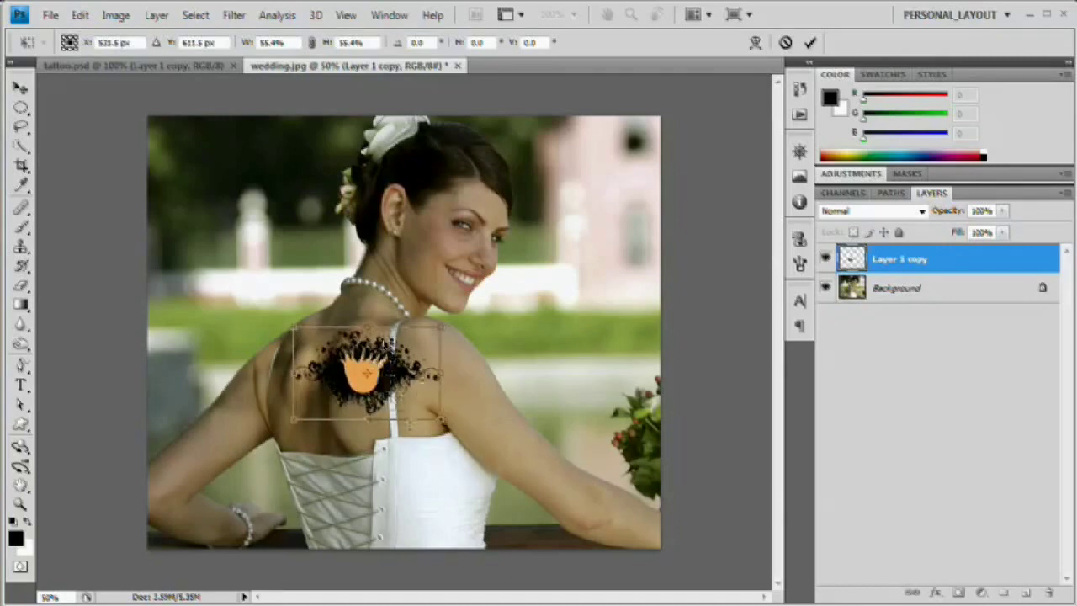
{"action": "key", "text": "Return"}
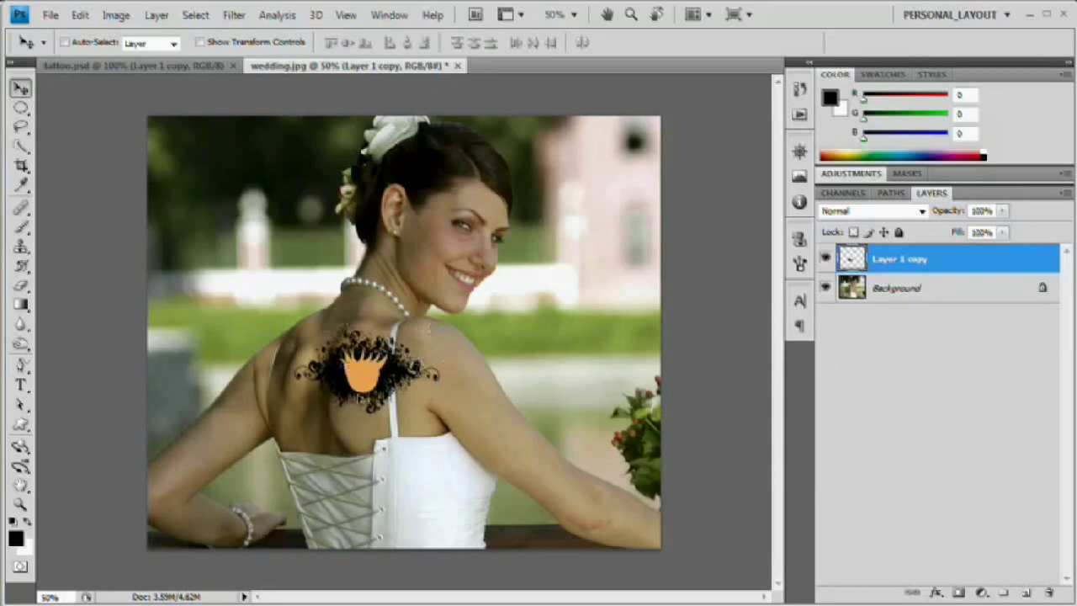
{"action": "left_click", "coordinate": [233, 14]}
Apply Displace to the tattoo at 10 horizontal and 10 vertical scale using displace.psd.
{"action": "mouse_move", "coordinate": [331, 156]}
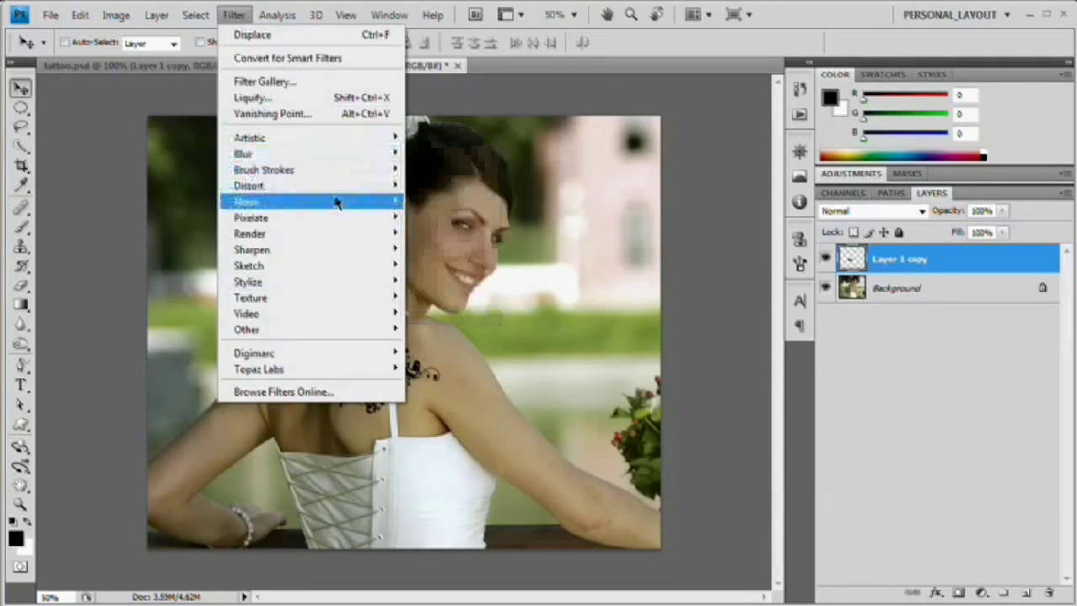
{"action": "mouse_move", "coordinate": [391, 186]}
{"action": "left_click", "coordinate": [446, 202]}
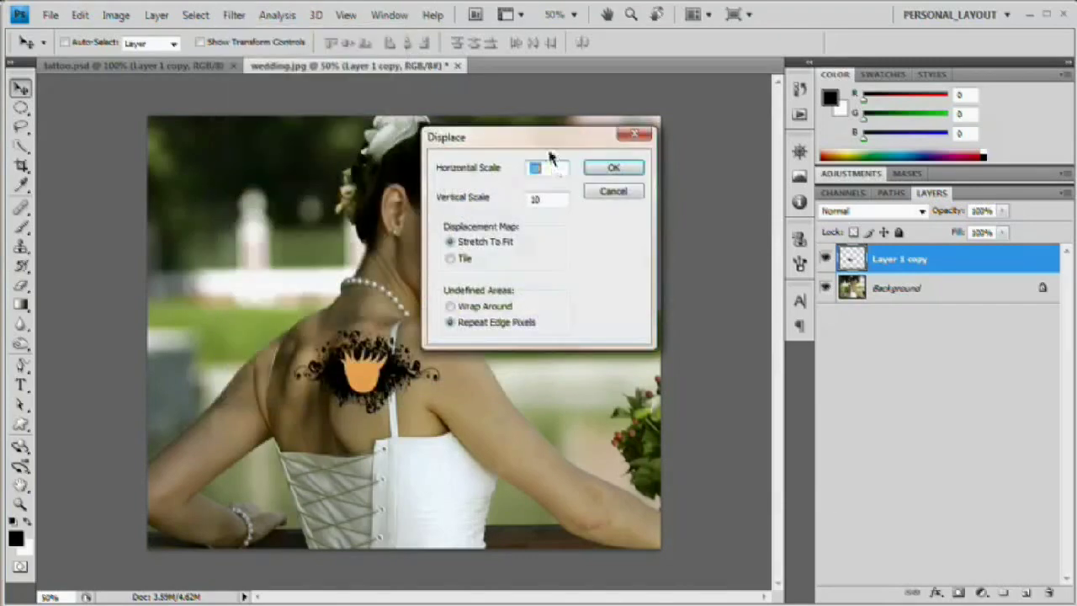
{"action": "left_click_drag", "start_coordinate": [488, 149], "coordinate": [444, 175]}
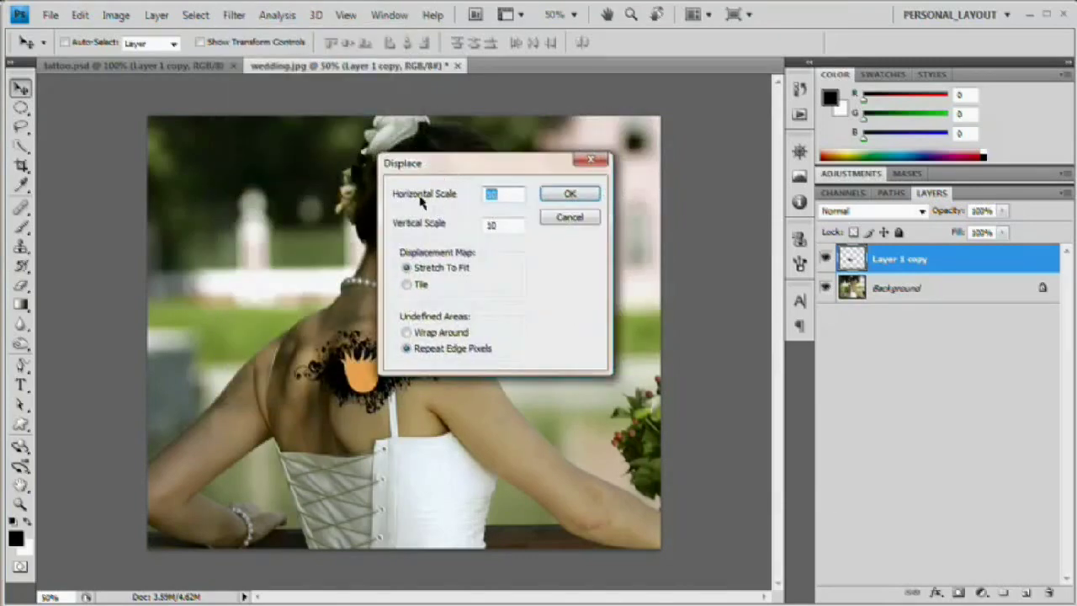
{"action": "key", "text": "Tab"}
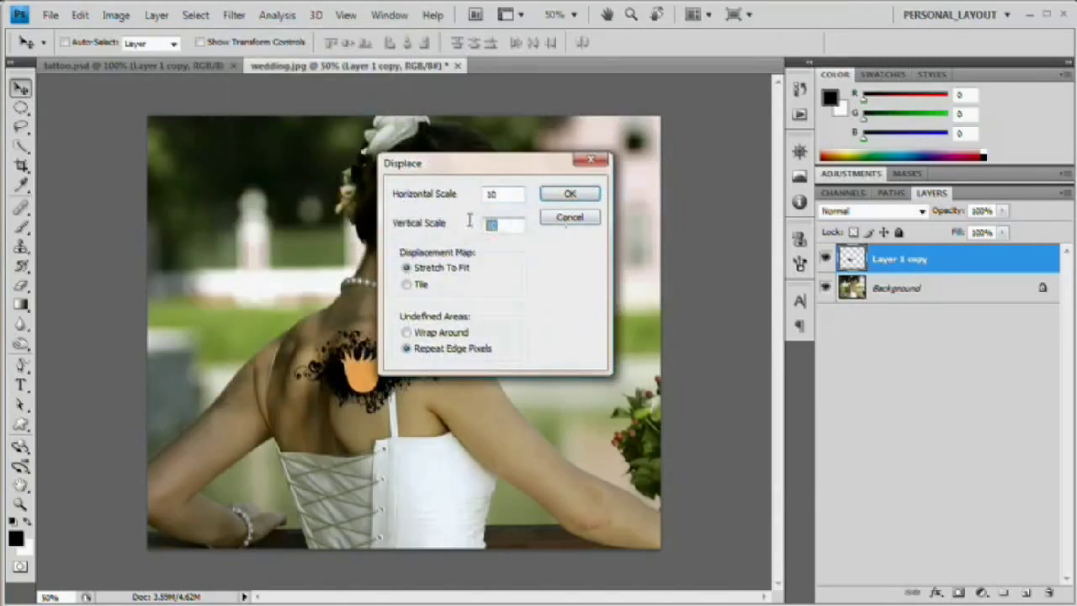
{"action": "key", "text": "shift+Tab"}
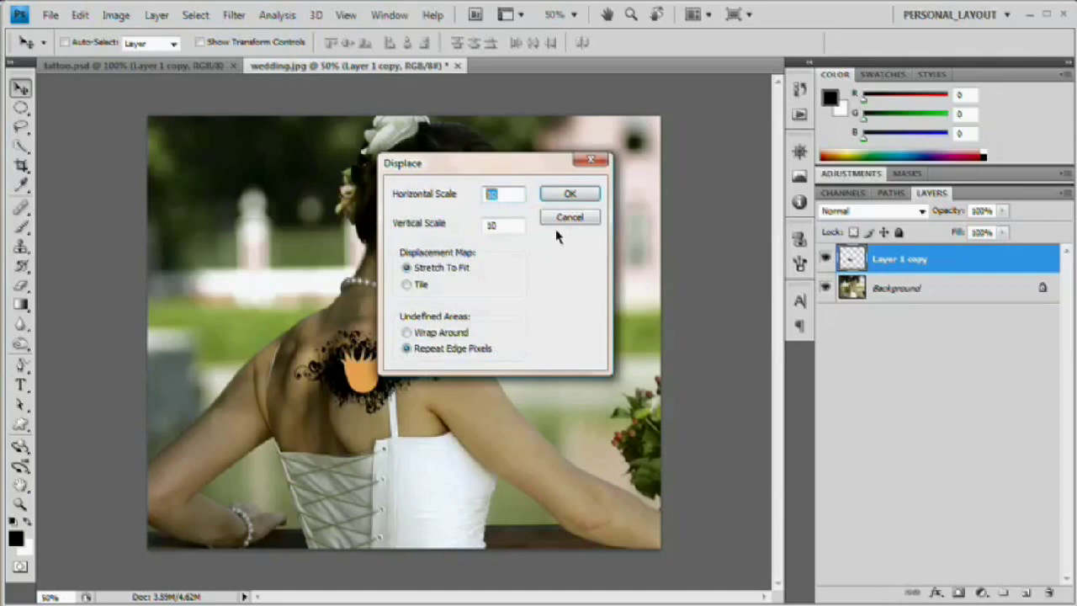
{"action": "left_click", "coordinate": [568, 193]}
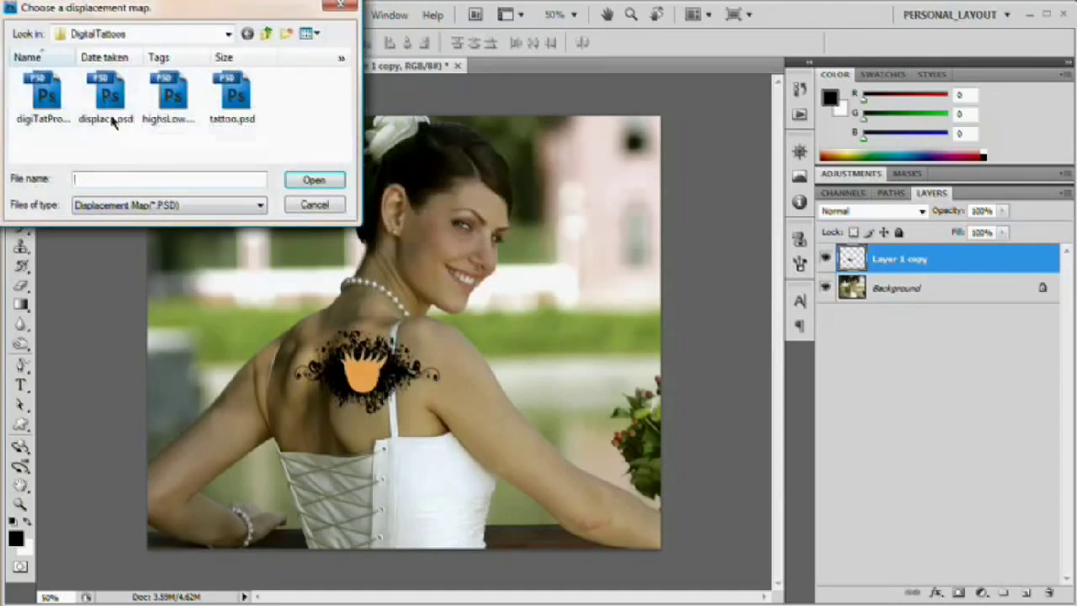
{"action": "double_click", "coordinate": [108, 96]}
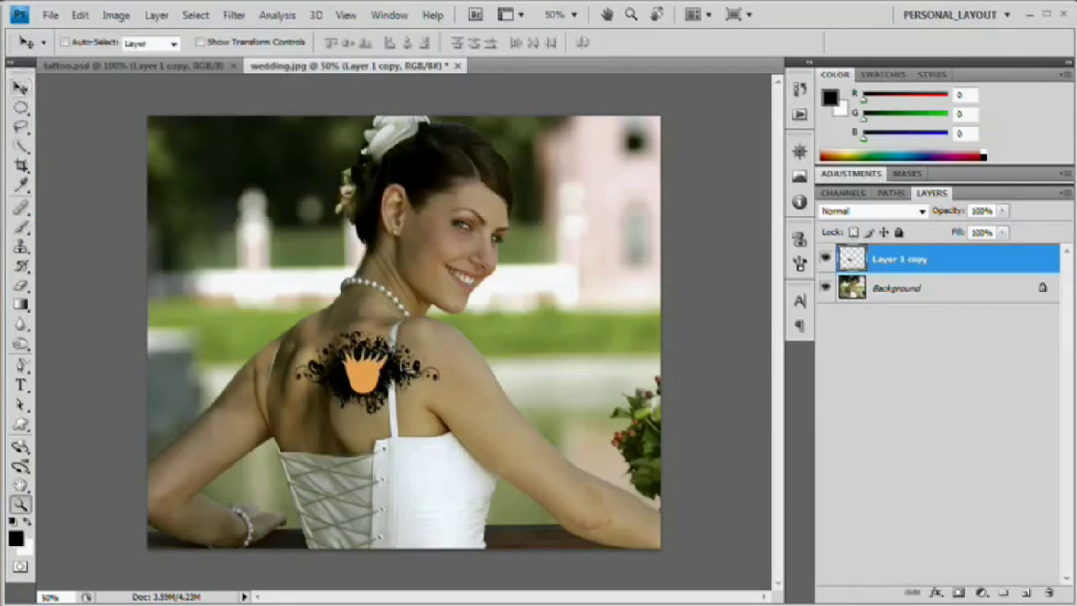
Inspect the displaced tattoo at 200%, return to 100%, and hide the Layer 1 copy tattoo layer.
{"action": "key", "text": "z"}
{"action": "left_click", "coordinate": [395, 371]}
{"action": "left_click", "coordinate": [391, 387]}
{"action": "left_click", "coordinate": [363, 381]}
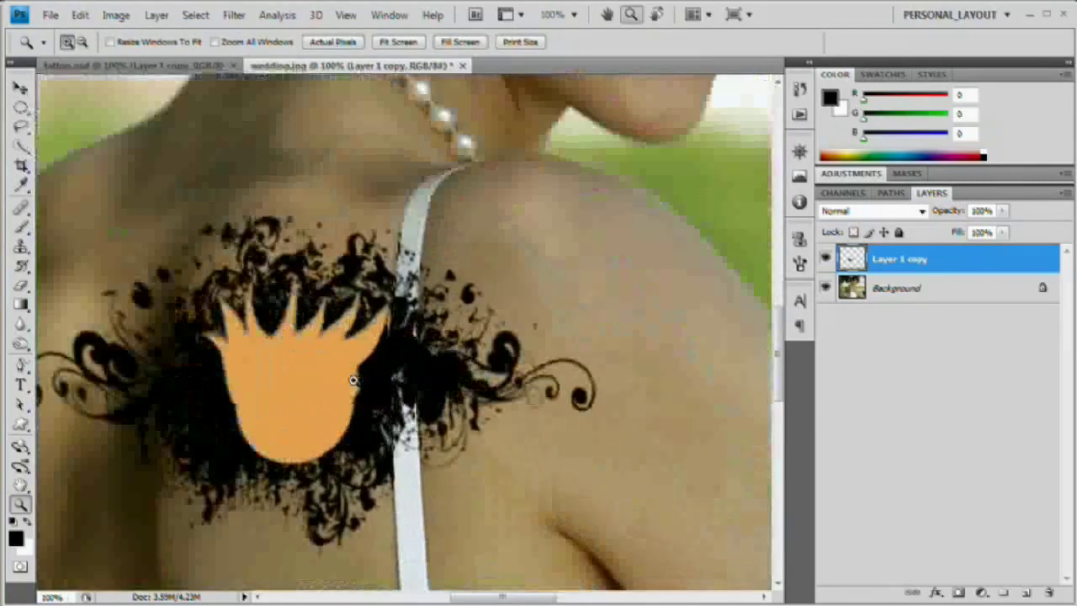
{"action": "left_click", "coordinate": [354, 380]}
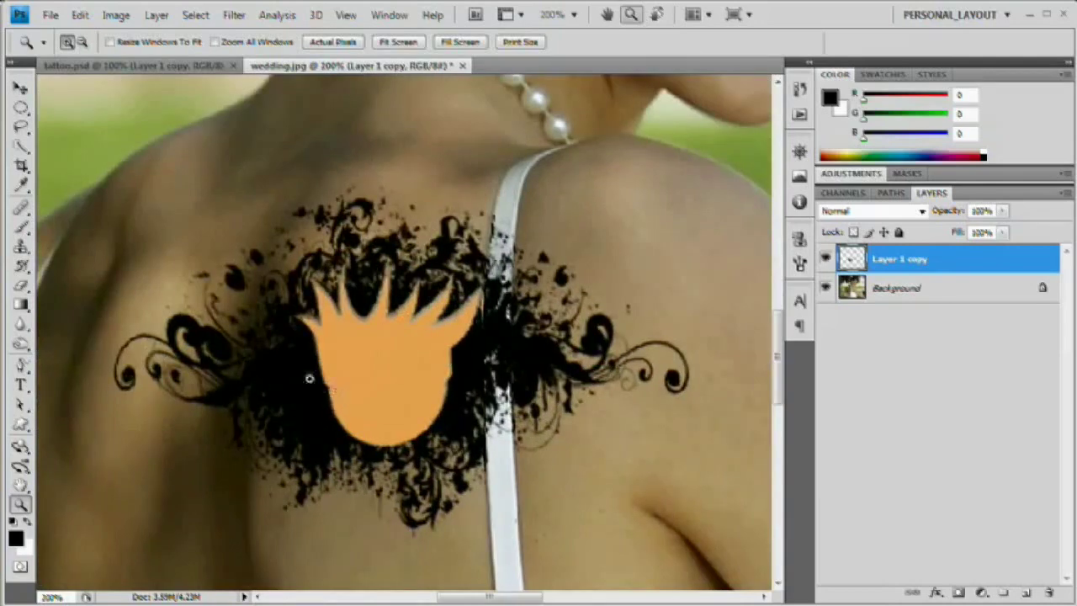
{"action": "left_click_drag", "start_coordinate": [423, 399], "coordinate": [359, 365]}
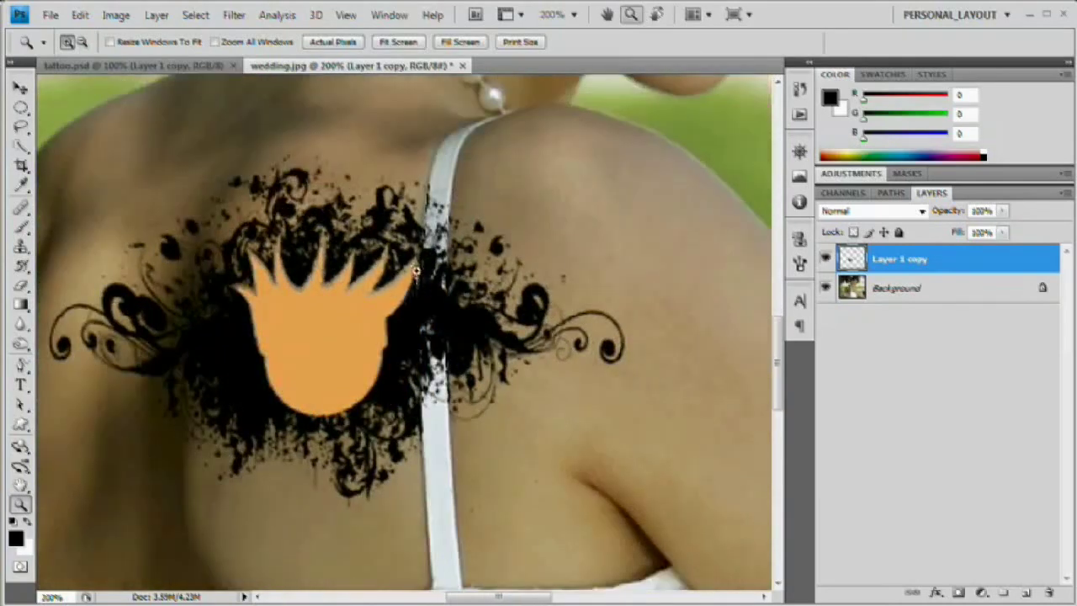
{"action": "left_click_drag", "start_coordinate": [451, 357], "coordinate": [388, 365]}
{"action": "left_click_drag", "start_coordinate": [398, 403], "coordinate": [435, 365]}
{"action": "left_click", "coordinate": [435, 365], "text": "alt"}
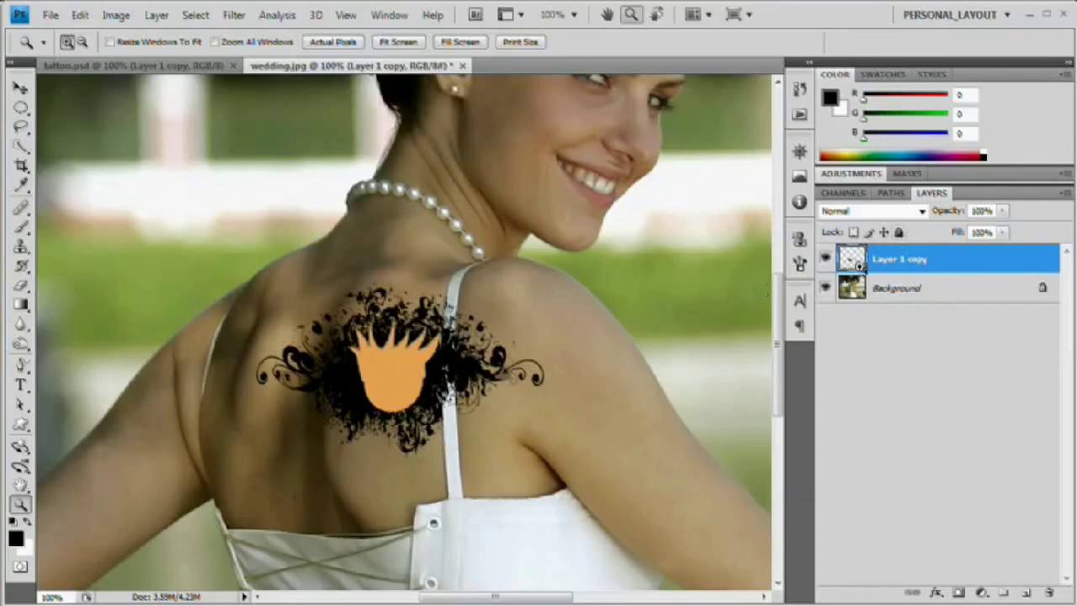
{"action": "left_click", "coordinate": [826, 259]}
Select the dress strap and dress top on the Background layer with the Quick Selection Tool.
{"action": "left_click", "coordinate": [851, 288]}
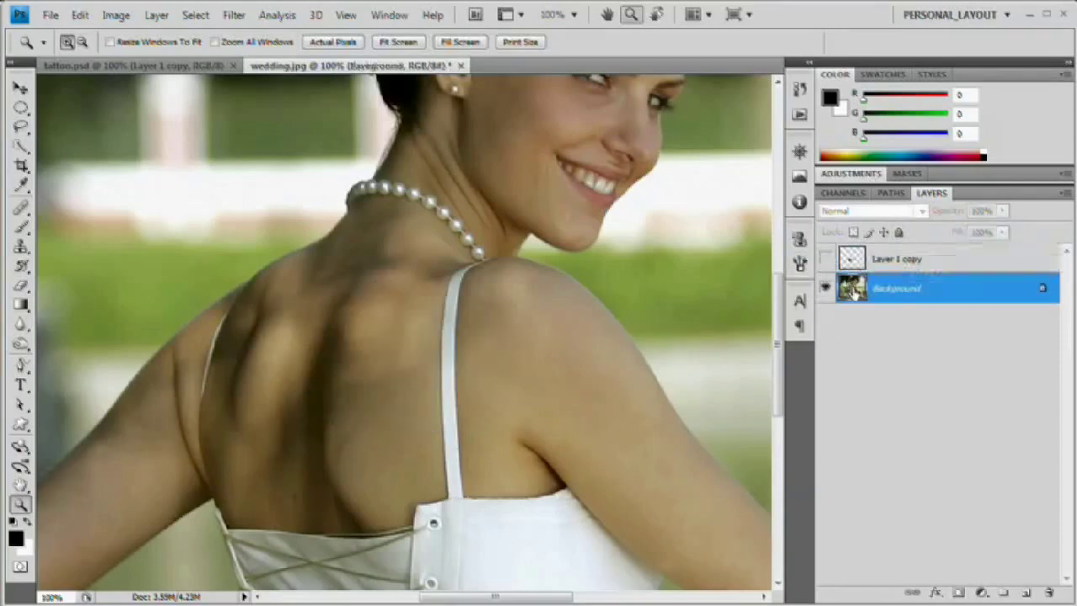
{"action": "left_click", "coordinate": [22, 153]}
{"action": "left_click_drag", "start_coordinate": [22, 153], "coordinate": [44, 154]}
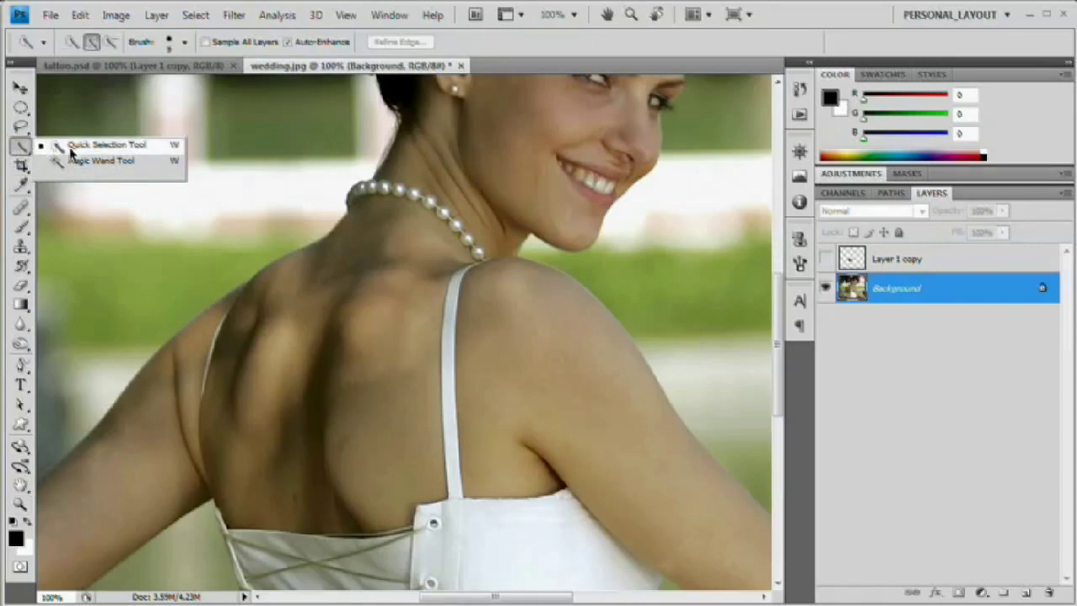
{"action": "left_click", "coordinate": [72, 149]}
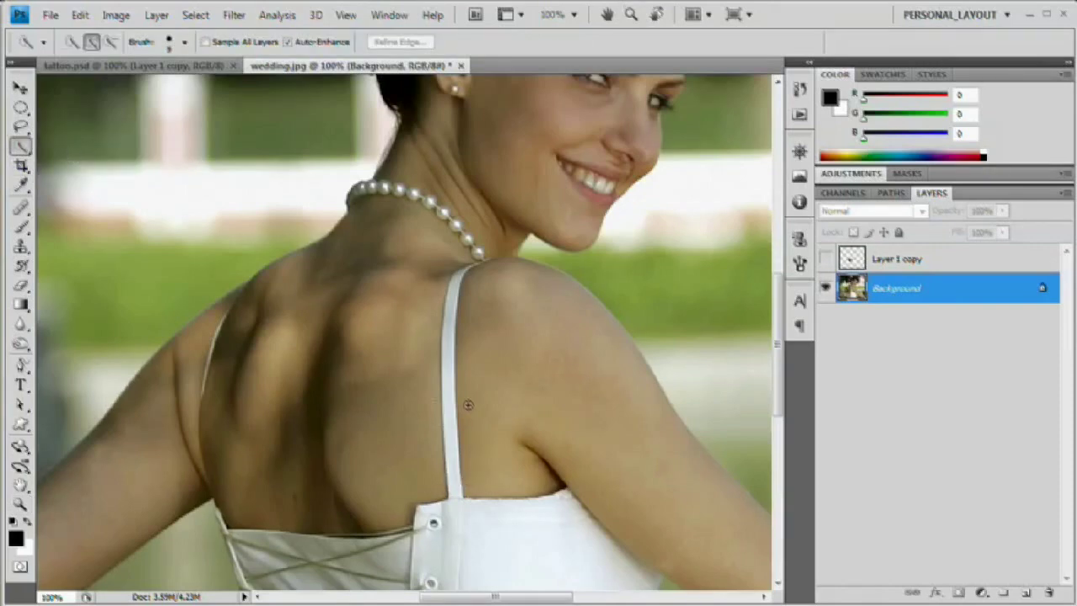
{"action": "left_click_drag", "start_coordinate": [459, 272], "coordinate": [451, 286]}
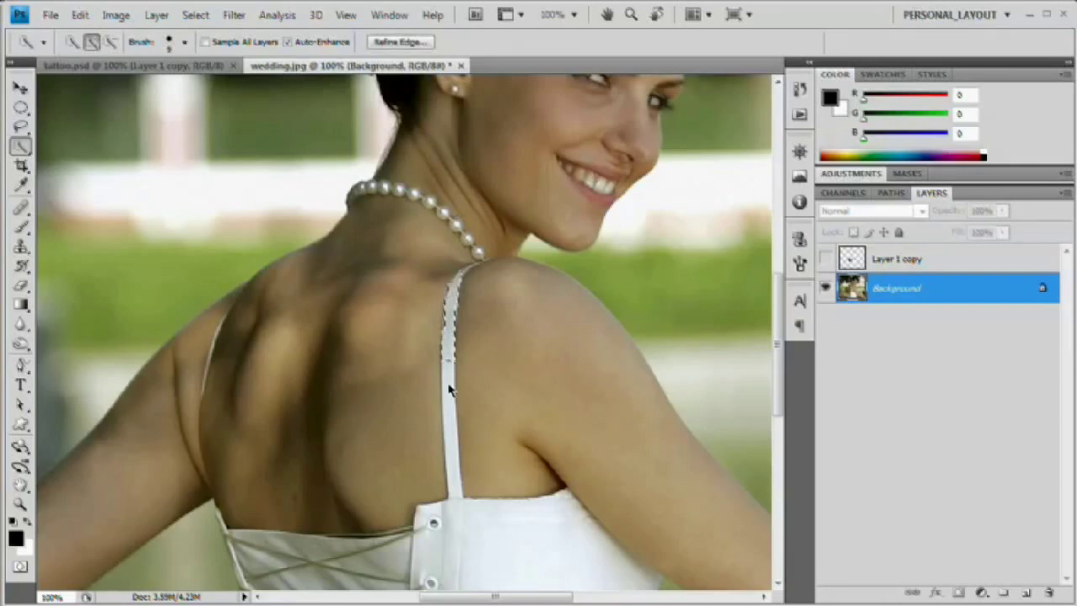
{"action": "left_click", "coordinate": [467, 543]}
{"action": "mouse_move", "coordinate": [511, 518]}
{"action": "left_mouse_down"}
{"action": "mouse_move", "coordinate": [524, 435]}
{"action": "mouse_move", "coordinate": [516, 373]}
{"action": "mouse_move", "coordinate": [496, 571]}
{"action": "left_mouse_up"}
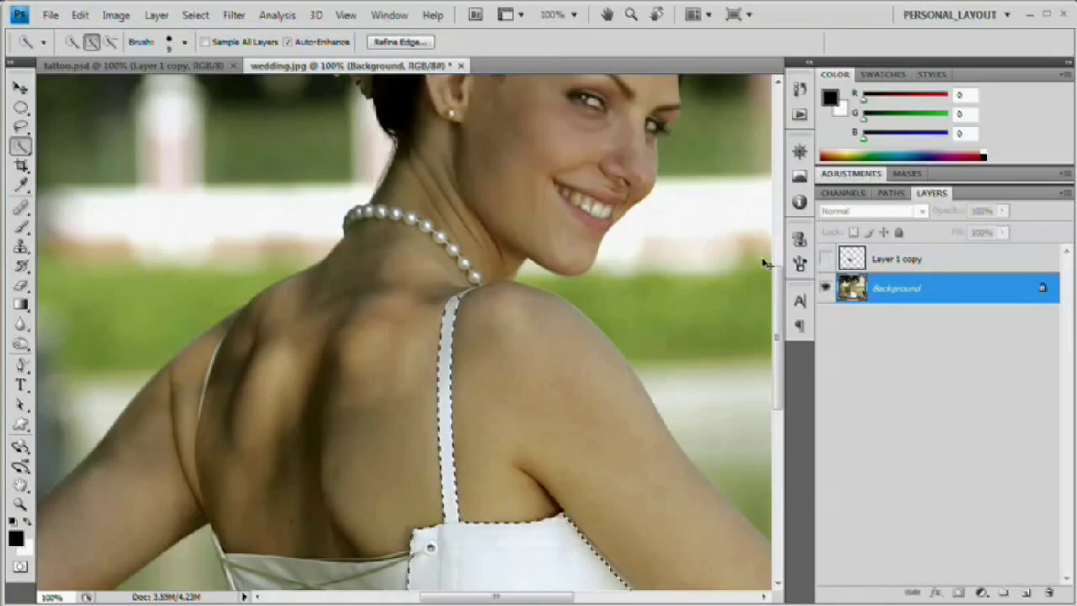
{"action": "key", "text": "ctrl+minus"}
{"action": "key", "text": "ctrl+minus"}
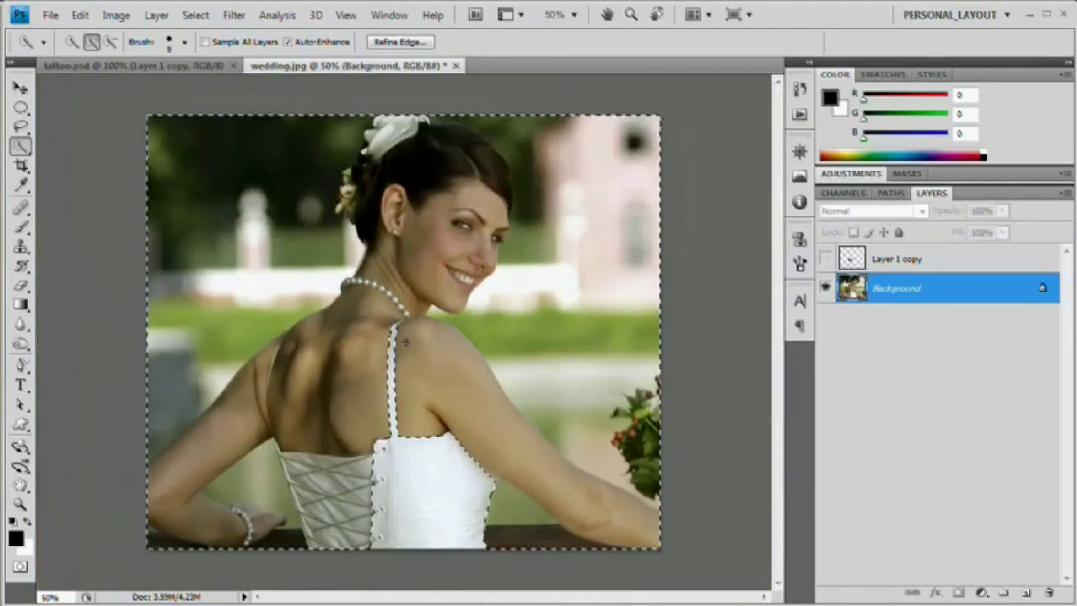
Show Layer 1 copy and add a layer mask from the strap-and-dress selection.
{"action": "left_click", "coordinate": [825, 259]}
{"action": "left_click", "coordinate": [917, 259]}
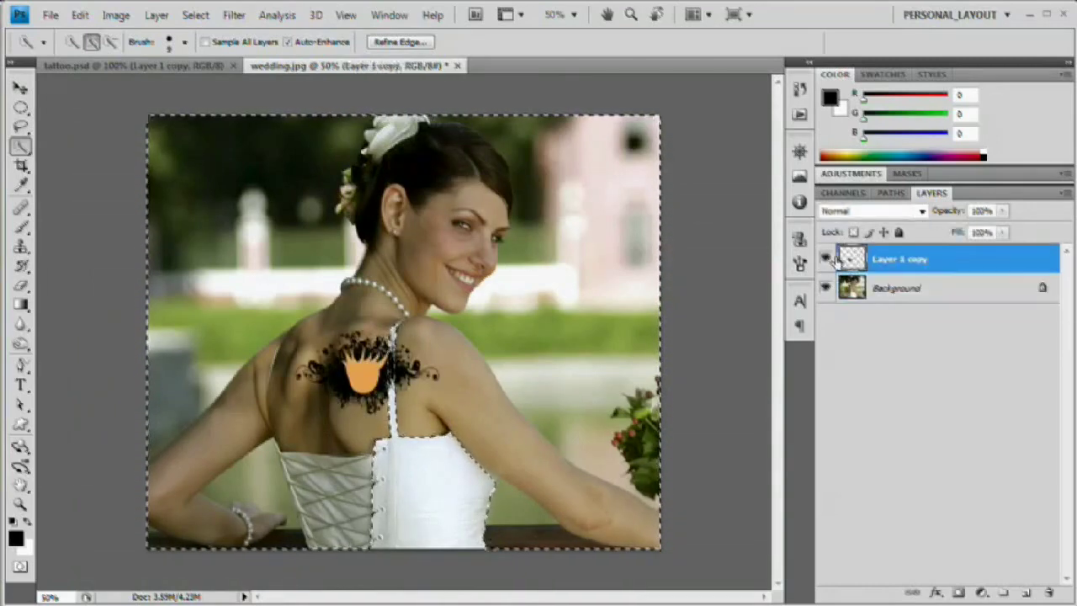
{"action": "left_click", "coordinate": [959, 593]}
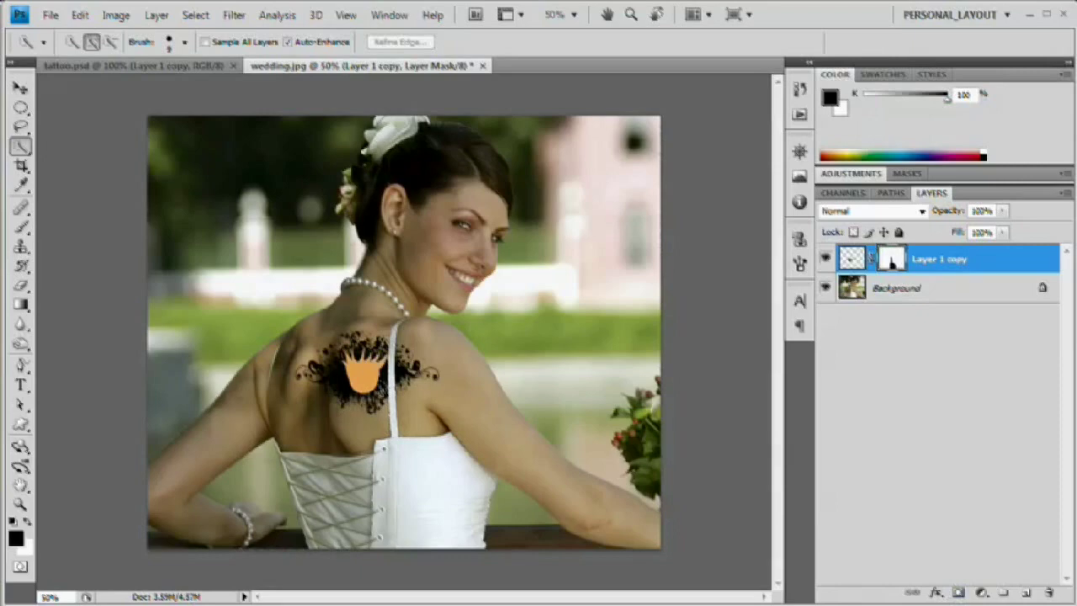
{"action": "key", "text": "z"}
{"action": "left_click", "coordinate": [392, 402]}
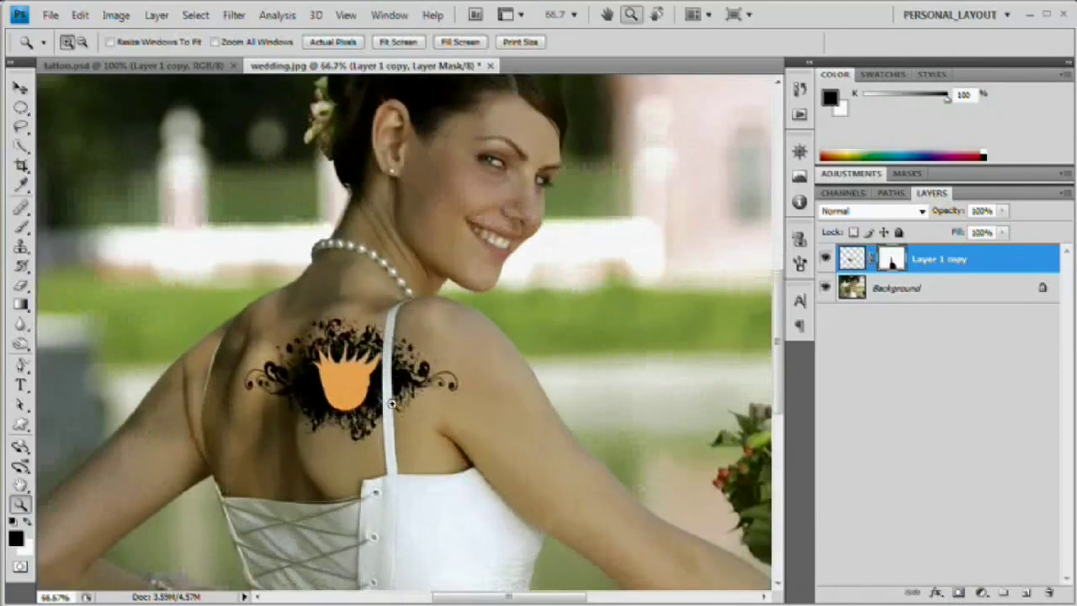
Duplicate the masked tattoo layer and set the original Layer 1 copy to Saturation.
{"action": "left_click", "coordinate": [391, 402]}
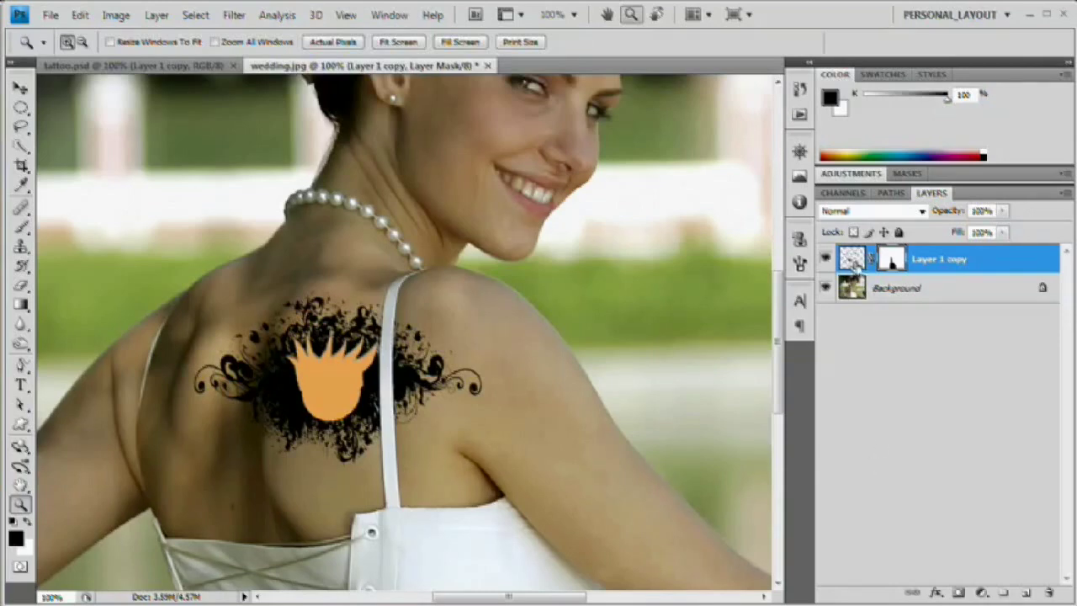
{"action": "key", "text": "ctrl+j"}
{"action": "left_click", "coordinate": [824, 259]}
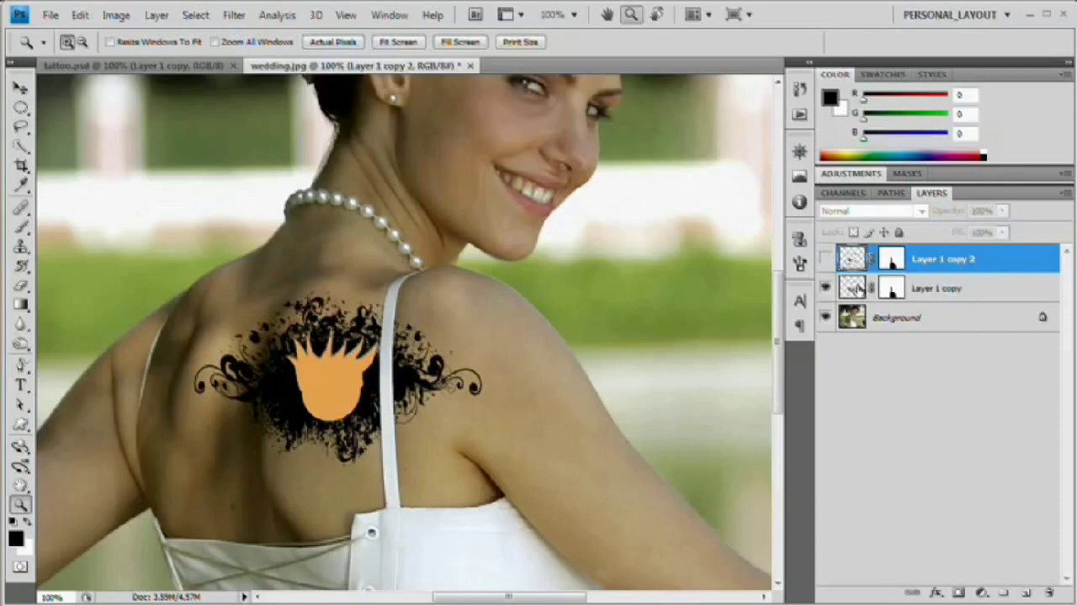
{"action": "left_click", "coordinate": [851, 287]}
{"action": "left_click", "coordinate": [887, 208]}
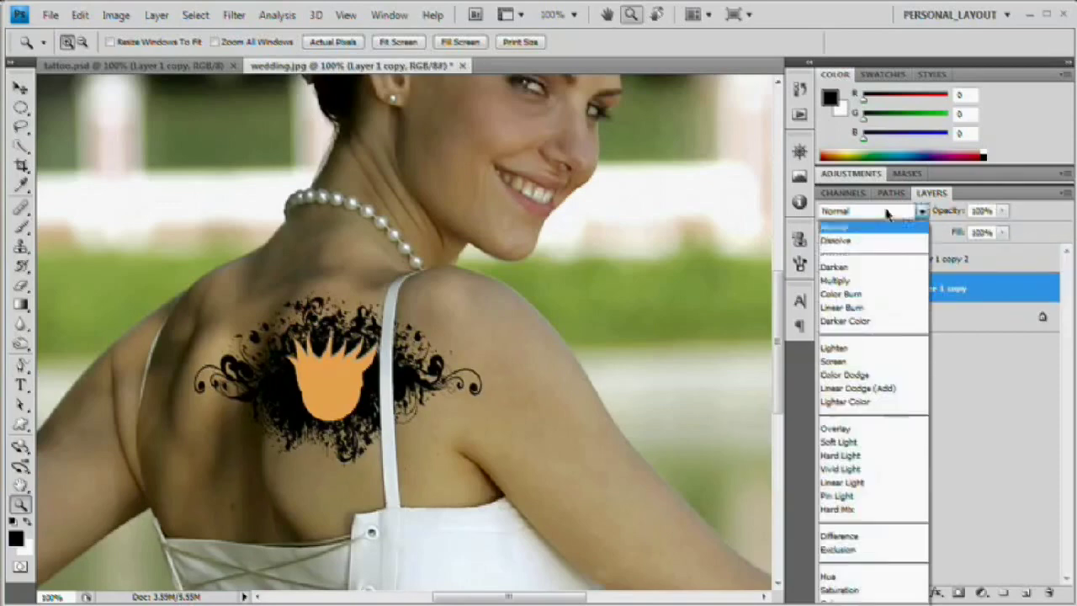
{"action": "left_click", "coordinate": [853, 594]}
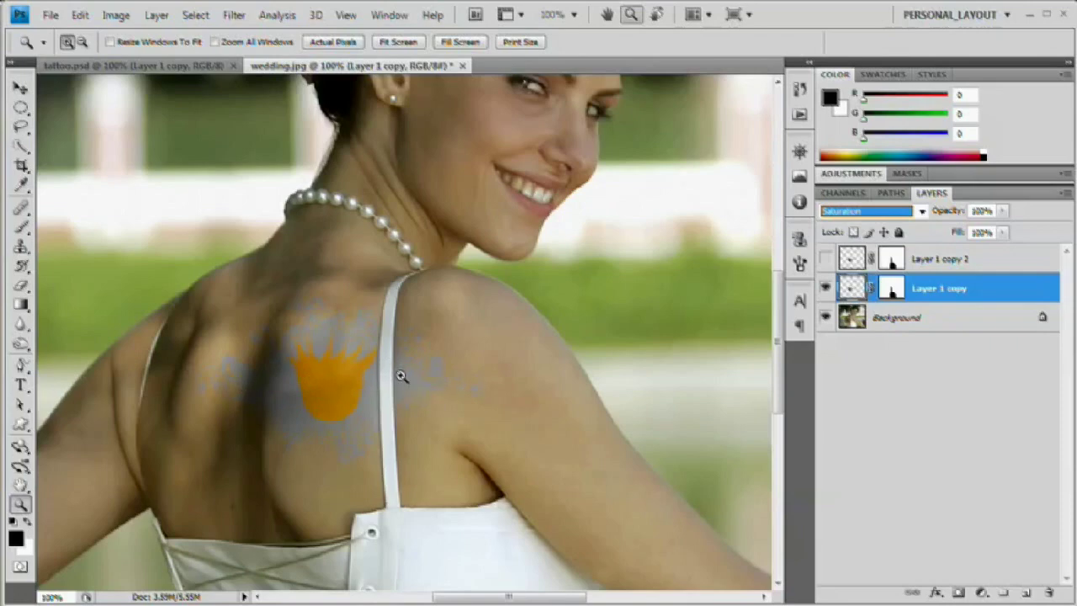
Set Layer 1 copy 2 to Overlay blending at 76% opacity.
{"action": "left_click", "coordinate": [825, 260]}
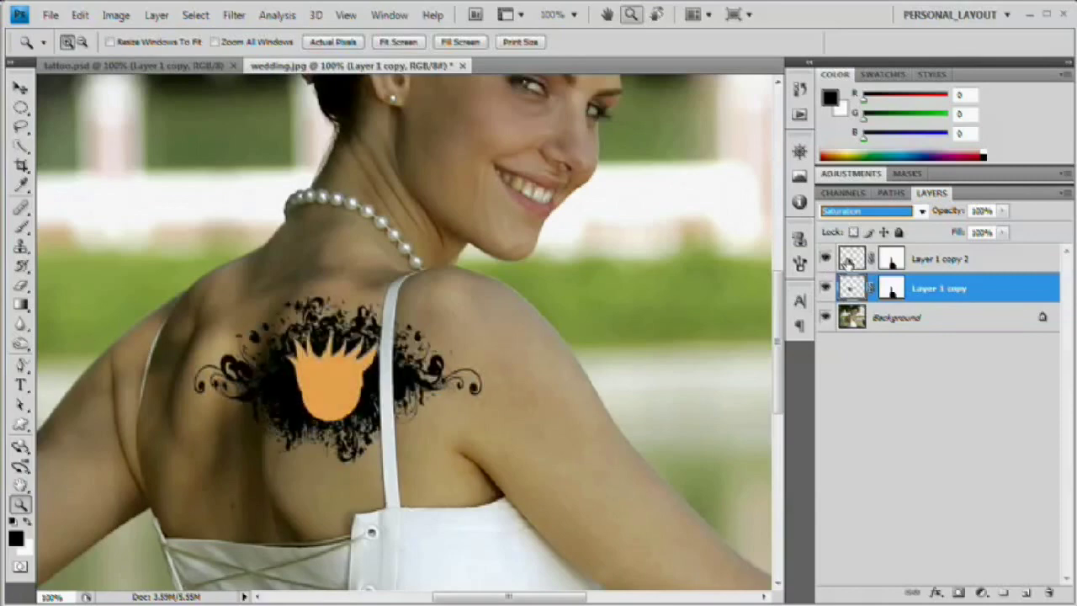
{"action": "left_click", "coordinate": [848, 263]}
{"action": "left_click", "coordinate": [875, 211]}
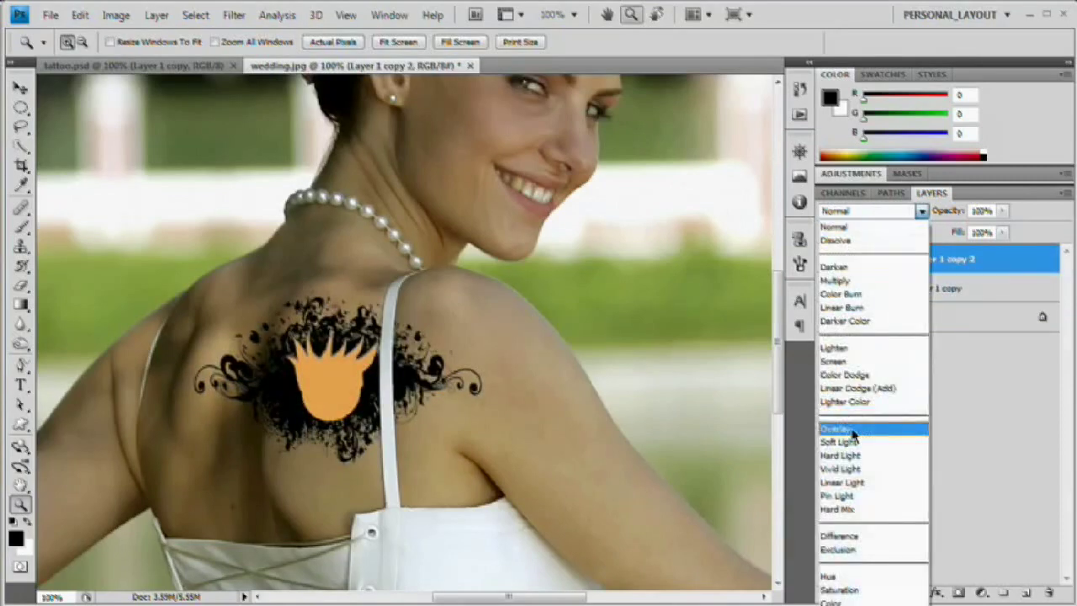
{"action": "left_click", "coordinate": [842, 428]}
{"action": "left_click_drag", "start_coordinate": [951, 212], "coordinate": [932, 213]}
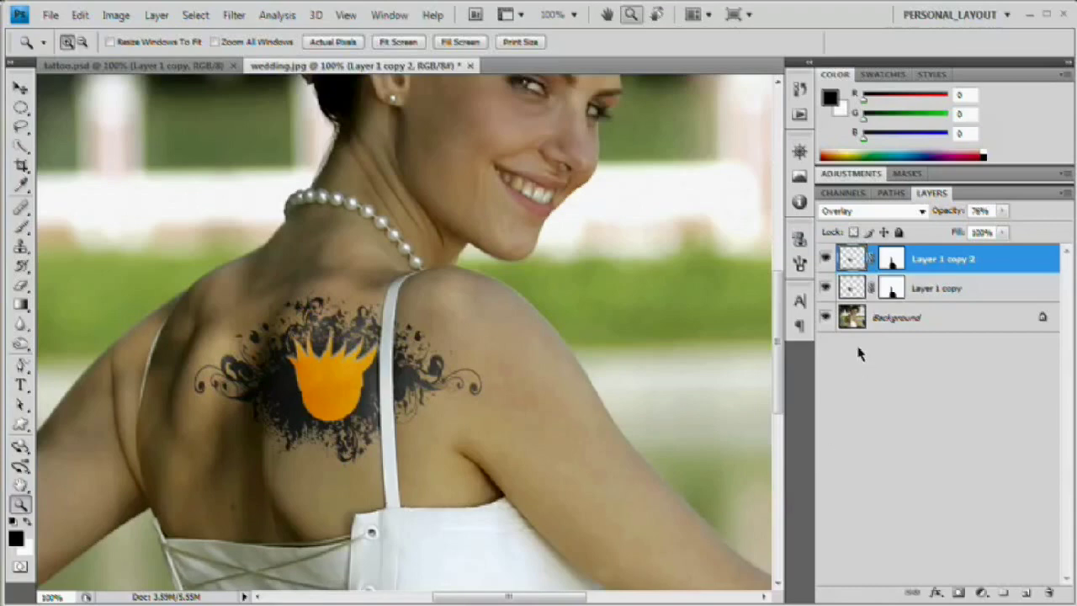
{"action": "left_click", "coordinate": [865, 318]}
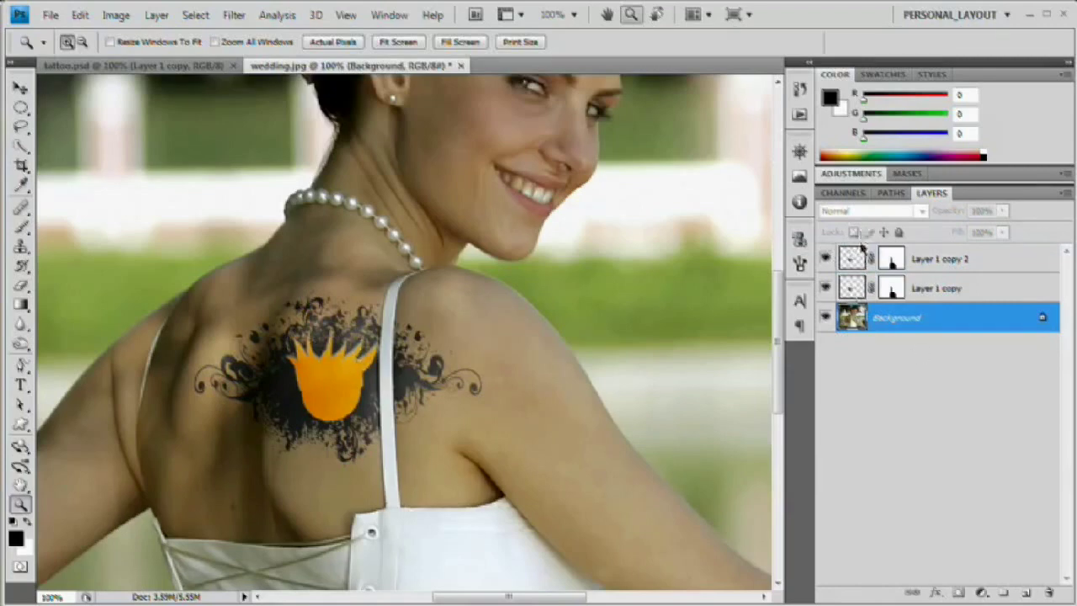
Compare the photo with and without the two tattoo layers by toggling their visibility.
{"action": "left_click", "coordinate": [825, 288]}
{"action": "left_click", "coordinate": [825, 259]}
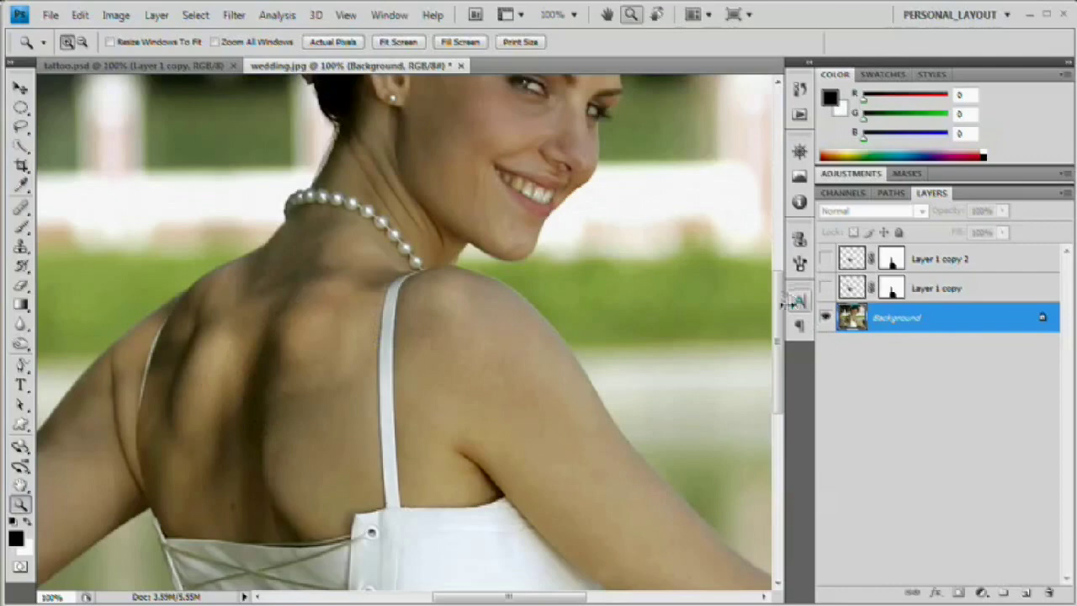
{"action": "left_click", "coordinate": [825, 288]}
{"action": "left_click", "coordinate": [825, 259]}
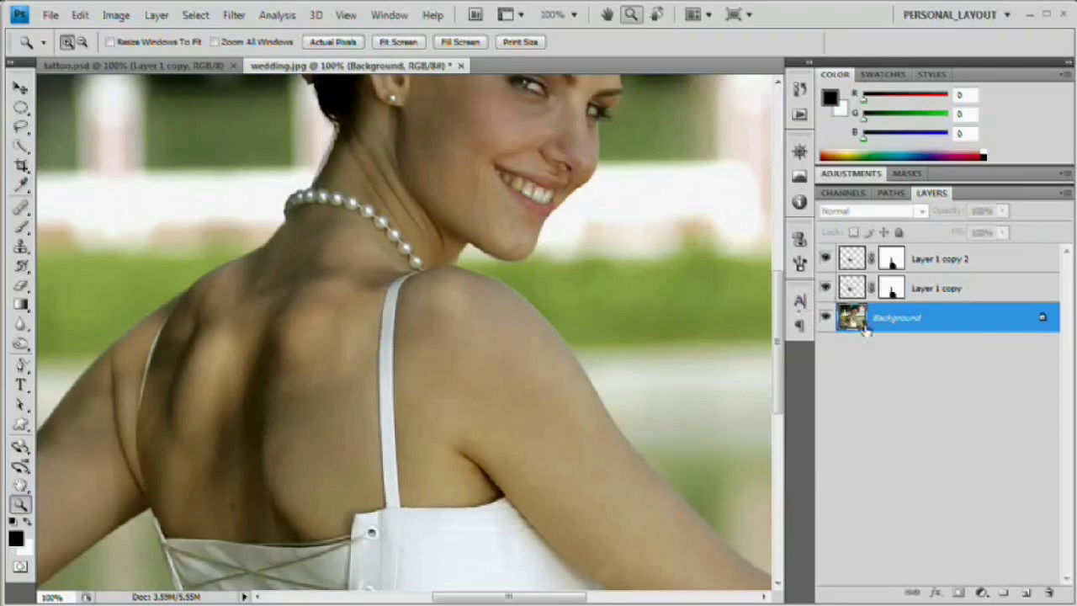
Convert the locked Background into a regular layer named Layer 0.
{"action": "double_click", "coordinate": [913, 317]}
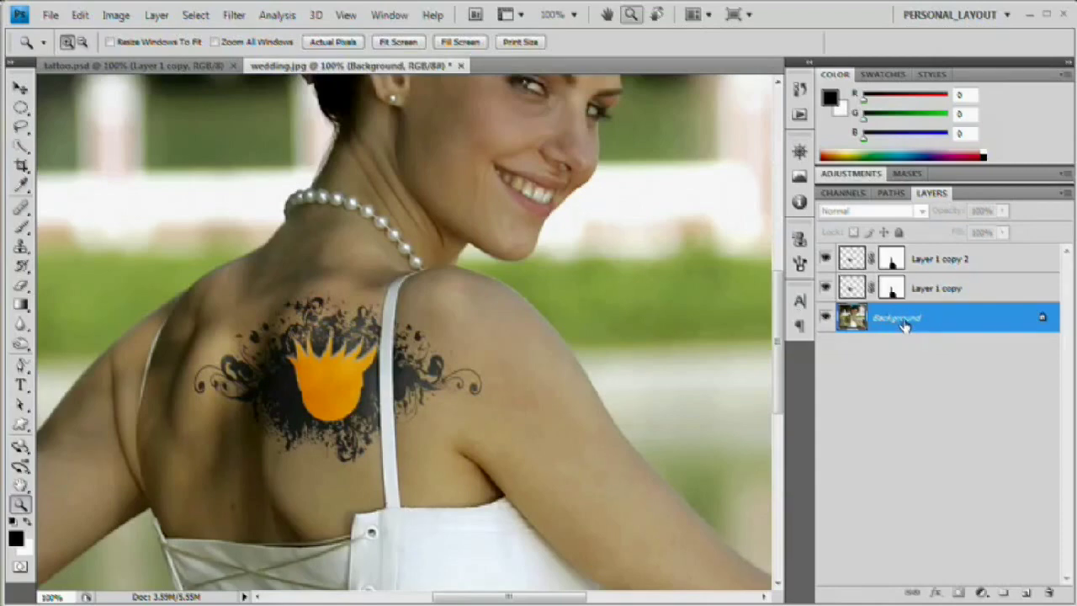
{"action": "key", "text": "alt"}
{"action": "double_click", "coordinate": [902, 324], "text": "alt"}
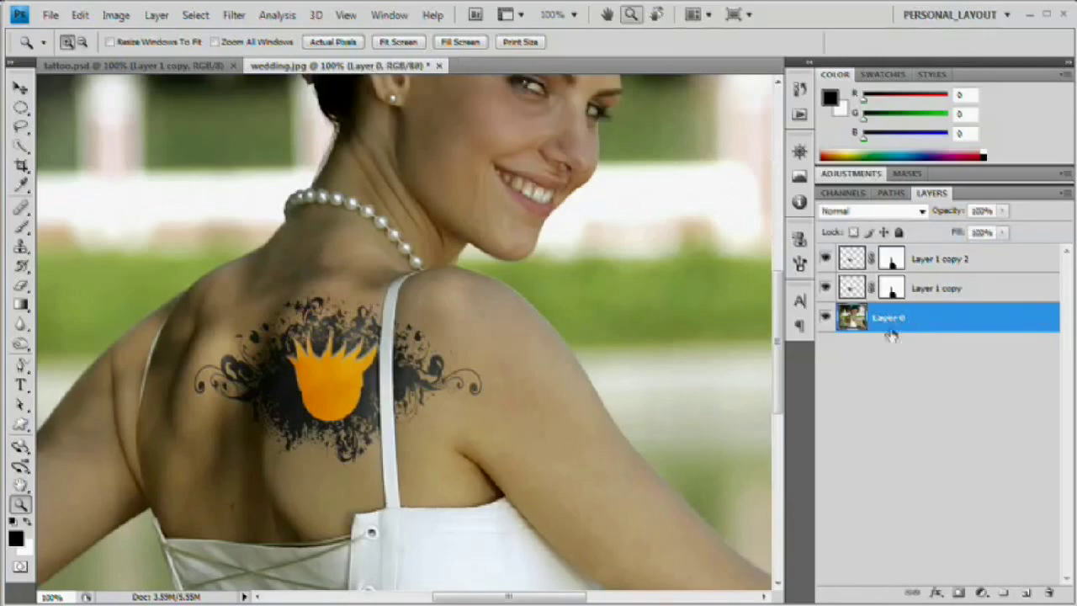
{"action": "left_click", "coordinate": [934, 262], "text": "shift"}
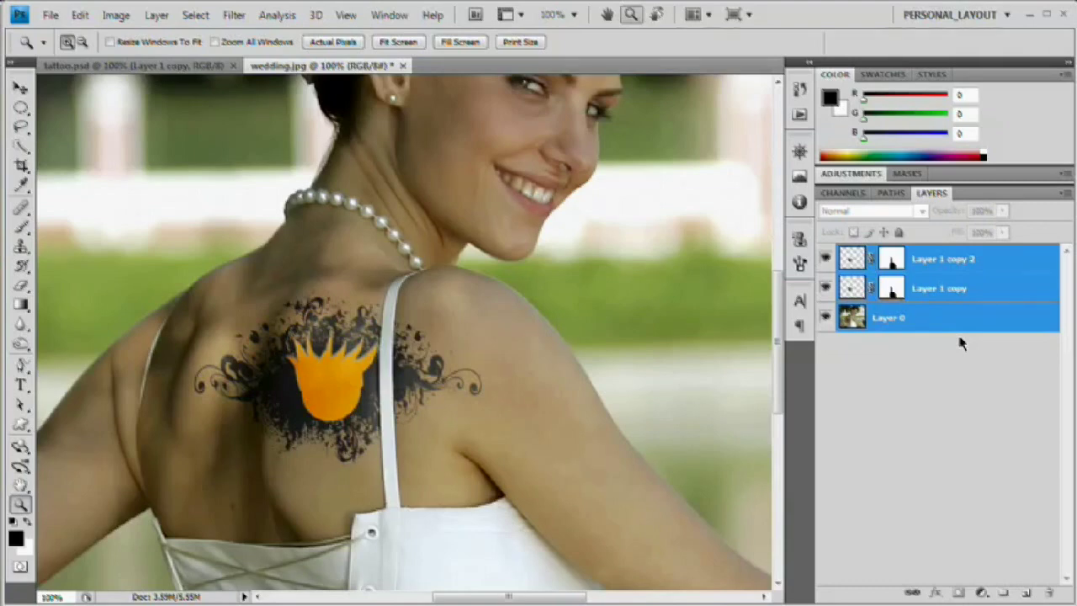
Stamp the visible composite into a new Layer 1 and group the three original layers.
{"action": "key", "text": "ctrl+alt+shift+e"}
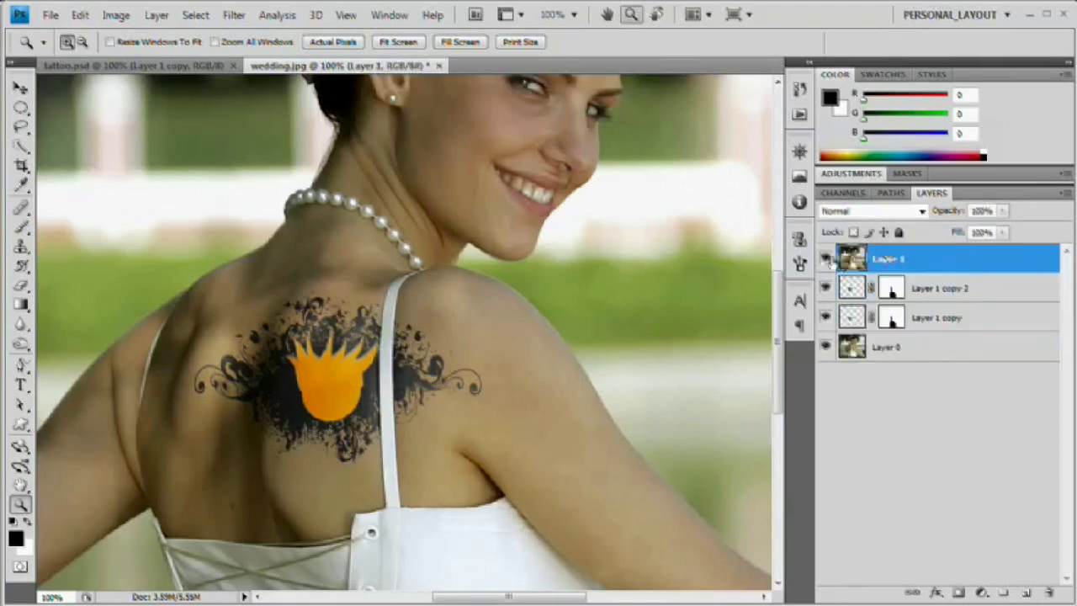
{"action": "left_click", "coordinate": [847, 291]}
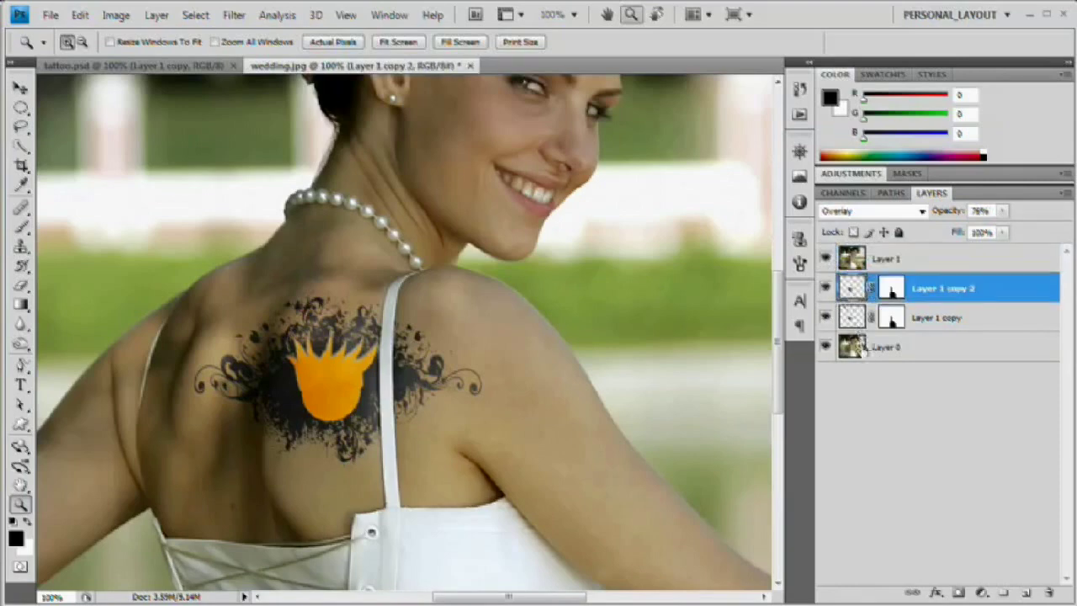
{"action": "left_click", "coordinate": [860, 352], "text": "shift"}
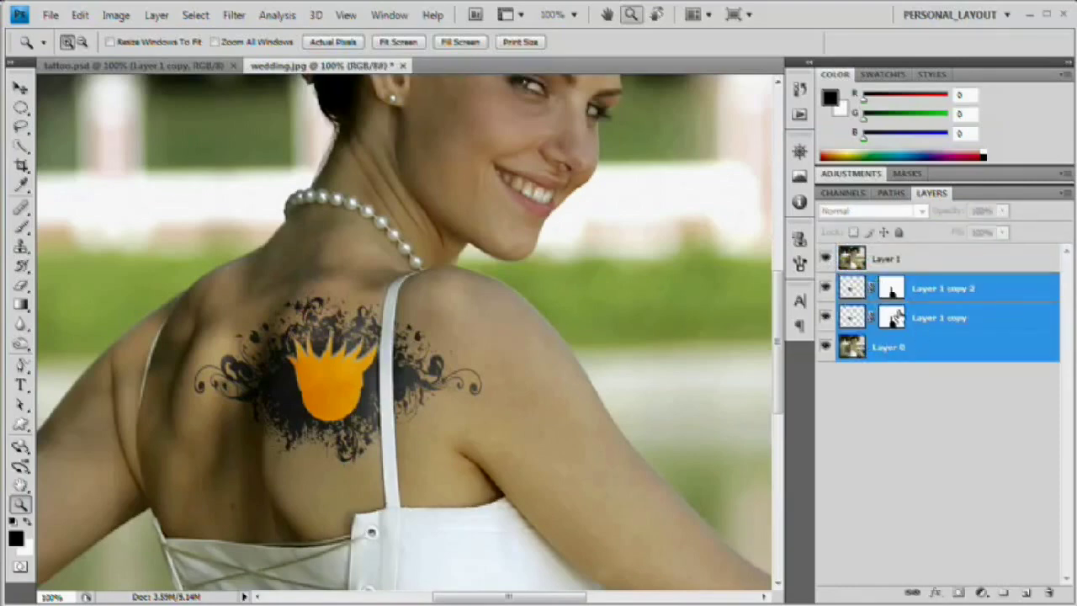
{"action": "key", "text": "ctrl+g"}
Hide Group 1, check Layer 1's visibility, and make Layer 1 the active layer.
{"action": "left_click", "coordinate": [826, 283]}
{"action": "left_click", "coordinate": [825, 258]}
{"action": "left_click", "coordinate": [825, 258]}
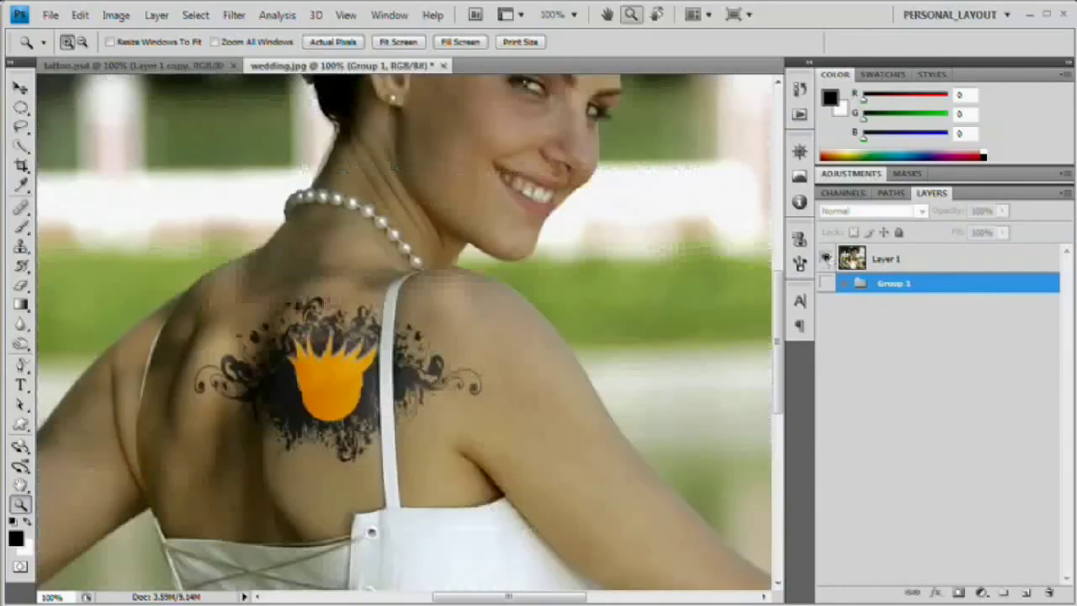
{"action": "left_click", "coordinate": [852, 259]}
{"action": "left_click", "coordinate": [825, 259]}
{"action": "left_click", "coordinate": [825, 259]}
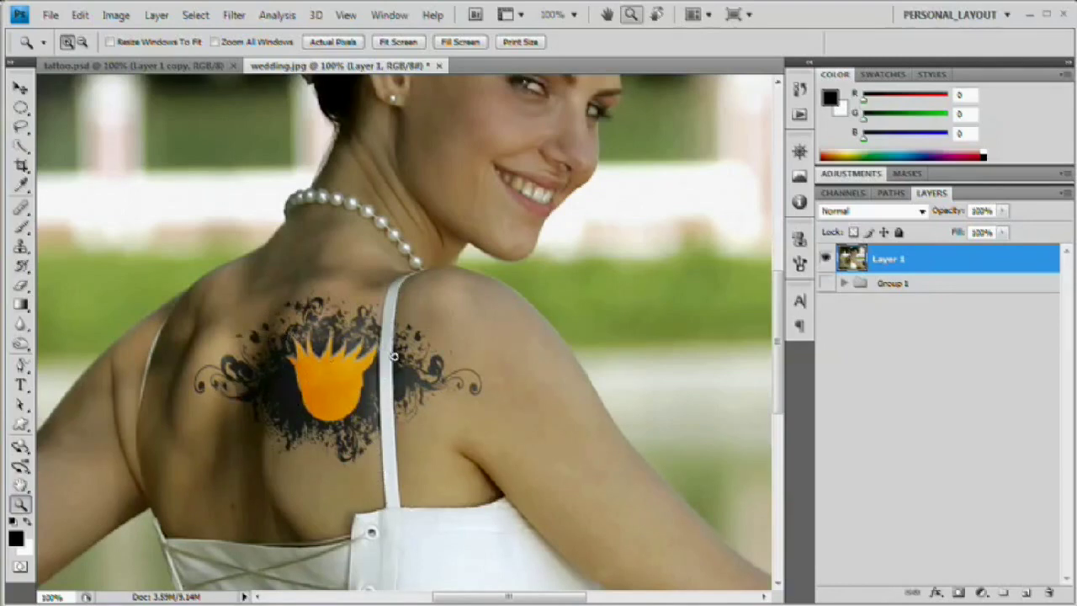
{"action": "left_click", "coordinate": [458, 386]}
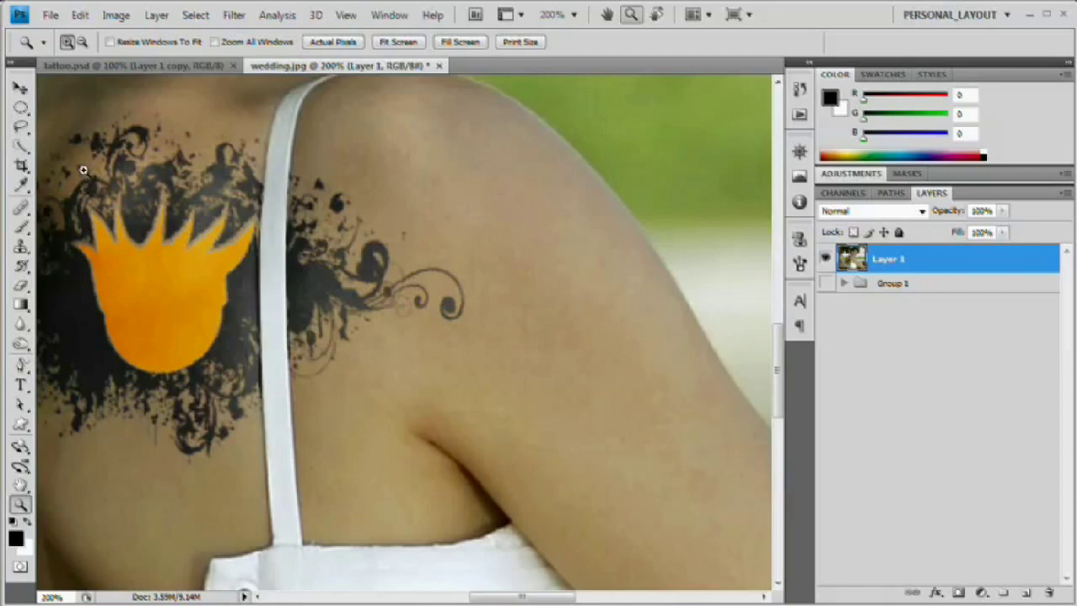
{"action": "mouse_move", "coordinate": [21, 206]}
{"action": "left_mouse_down"}
{"action": "mouse_move", "coordinate": [79, 206]}
{"action": "mouse_move", "coordinate": [95, 226]}
{"action": "left_mouse_up"}
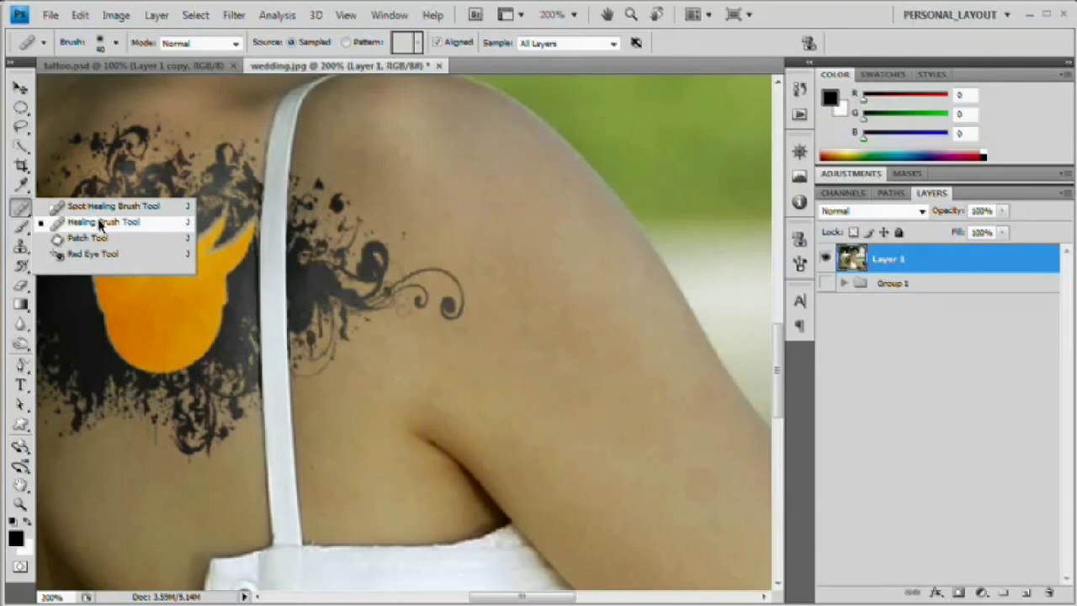
{"action": "left_click_drag", "start_coordinate": [100, 223], "coordinate": [101, 225]}
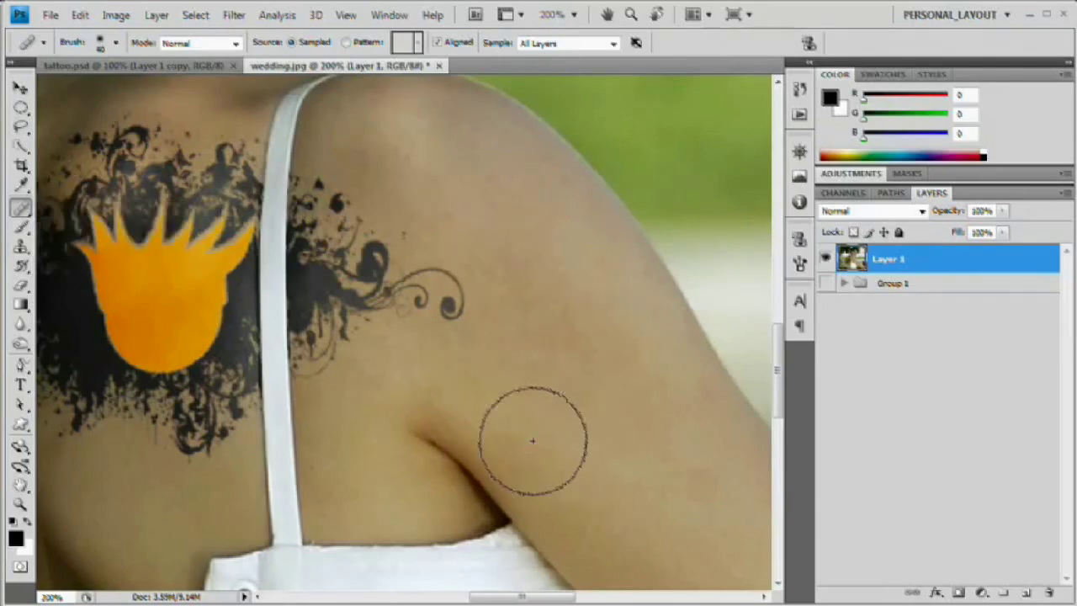
{"action": "key", "text": "bracketleft"}
{"action": "key", "text": "bracketleft"}
{"action": "key", "text": "bracketleft"}
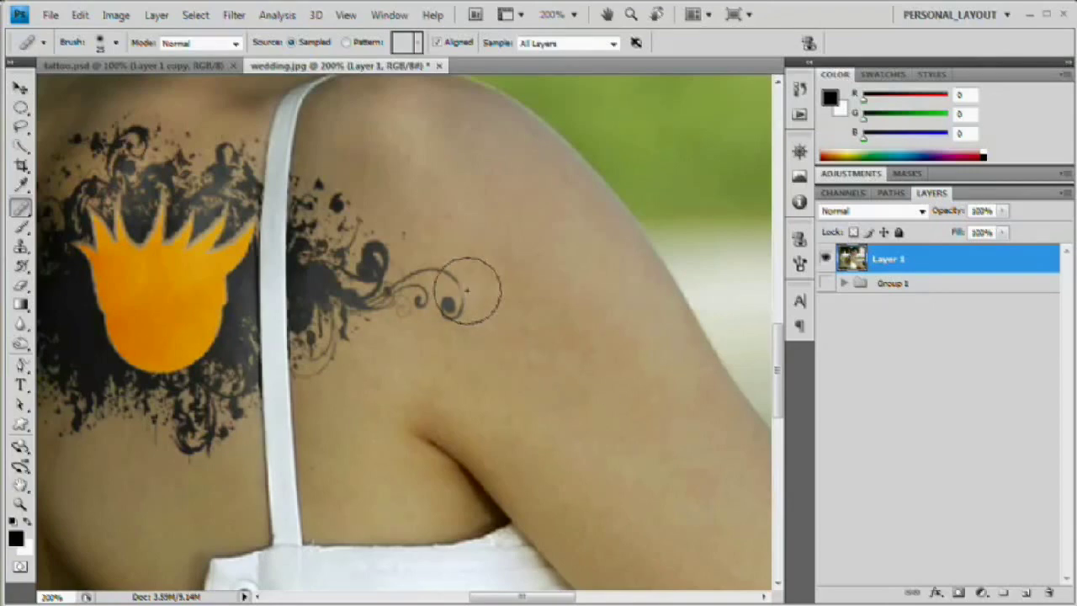
{"action": "mouse_move", "coordinate": [454, 299]}
{"action": "left_mouse_down"}
{"action": "mouse_move", "coordinate": [415, 312]}
{"action": "mouse_move", "coordinate": [406, 252]}
{"action": "mouse_move", "coordinate": [393, 257]}
{"action": "mouse_move", "coordinate": [343, 348]}
{"action": "mouse_move", "coordinate": [317, 345]}
{"action": "mouse_move", "coordinate": [326, 315]}
{"action": "mouse_move", "coordinate": [359, 299]}
{"action": "mouse_move", "coordinate": [398, 234]}
{"action": "mouse_move", "coordinate": [376, 216]}
{"action": "mouse_move", "coordinate": [342, 250]}
{"action": "mouse_move", "coordinate": [336, 198]}
{"action": "mouse_move", "coordinate": [329, 242]}
{"action": "mouse_move", "coordinate": [319, 191]}
{"action": "mouse_move", "coordinate": [320, 354]}
{"action": "mouse_move", "coordinate": [321, 339]}
{"action": "mouse_move", "coordinate": [377, 314]}
{"action": "left_mouse_up"}
{"action": "mouse_move", "coordinate": [329, 245]}
{"action": "left_mouse_down"}
{"action": "mouse_move", "coordinate": [333, 323]}
{"action": "mouse_move", "coordinate": [328, 383]}
{"action": "mouse_move", "coordinate": [326, 177]}
{"action": "mouse_move", "coordinate": [320, 346]}
{"action": "mouse_move", "coordinate": [327, 184]}
{"action": "mouse_move", "coordinate": [319, 338]}
{"action": "mouse_move", "coordinate": [317, 212]}
{"action": "mouse_move", "coordinate": [330, 306]}
{"action": "mouse_move", "coordinate": [327, 192]}
{"action": "mouse_move", "coordinate": [325, 339]}
{"action": "mouse_move", "coordinate": [329, 197]}
{"action": "mouse_move", "coordinate": [333, 249]}
{"action": "mouse_move", "coordinate": [315, 237]}
{"action": "mouse_move", "coordinate": [313, 250]}
{"action": "mouse_move", "coordinate": [313, 144]}
{"action": "mouse_move", "coordinate": [329, 315]}
{"action": "left_mouse_up"}
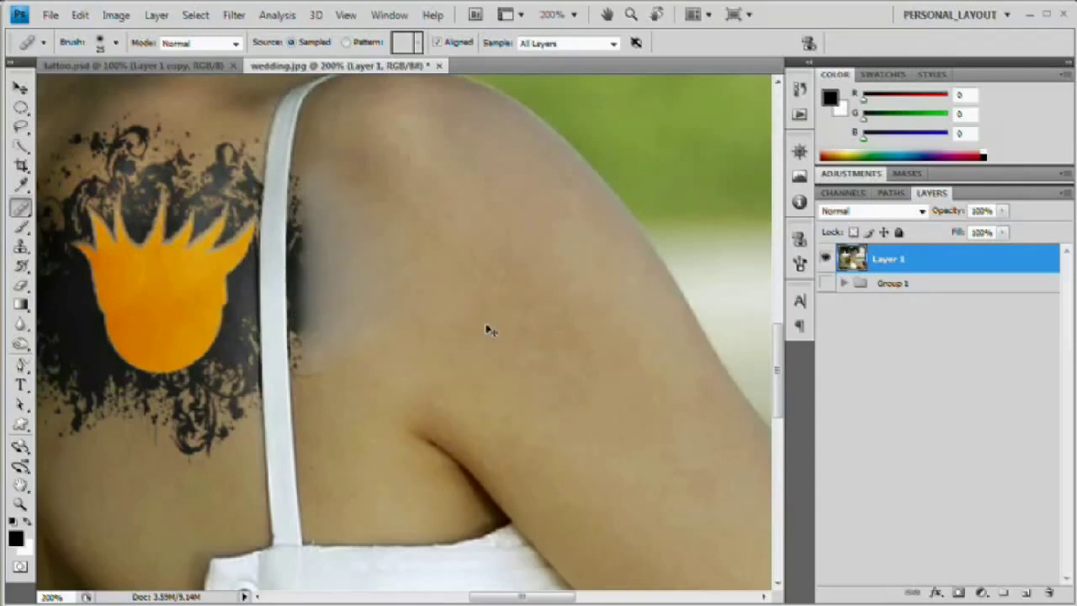
{"action": "key", "text": "alt+bracketleft"}
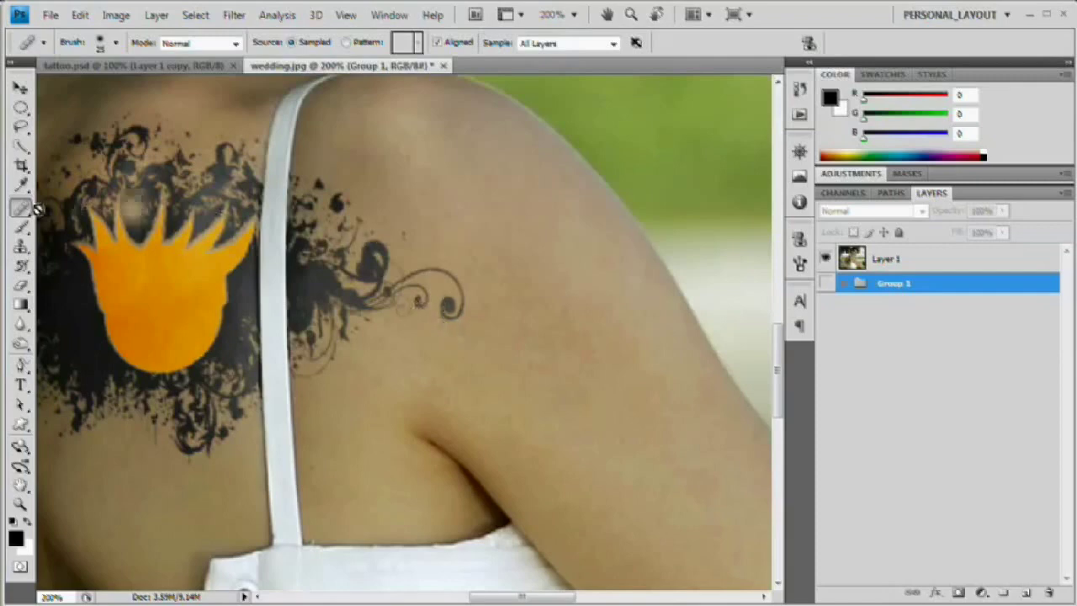
Select Layer 1 and adjust the brush hardness.
{"action": "left_click", "coordinate": [892, 259]}
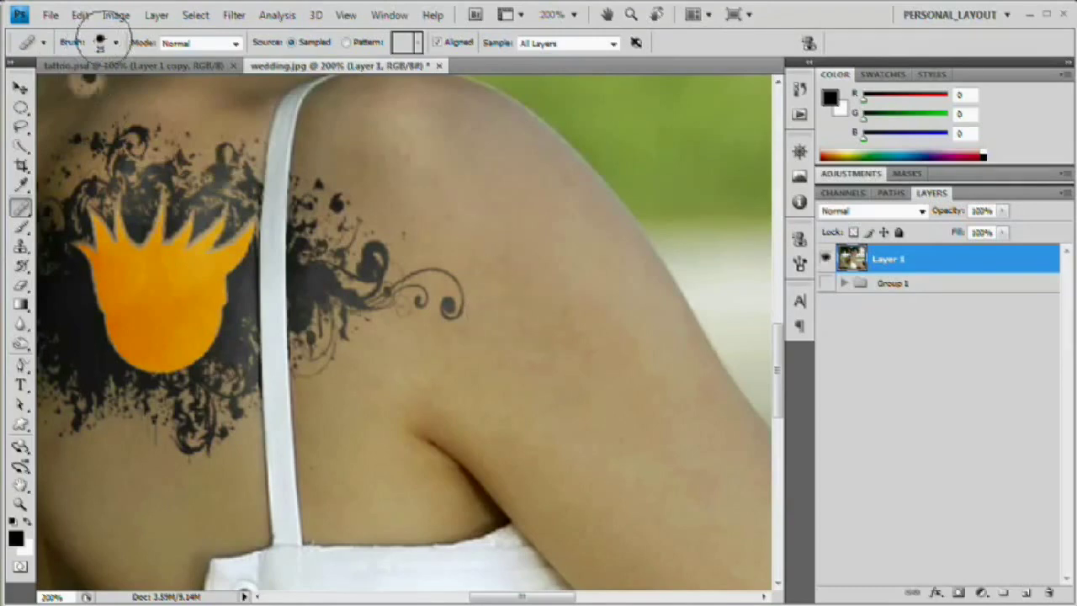
{"action": "left_click", "coordinate": [116, 42]}
{"action": "left_click", "coordinate": [107, 118]}
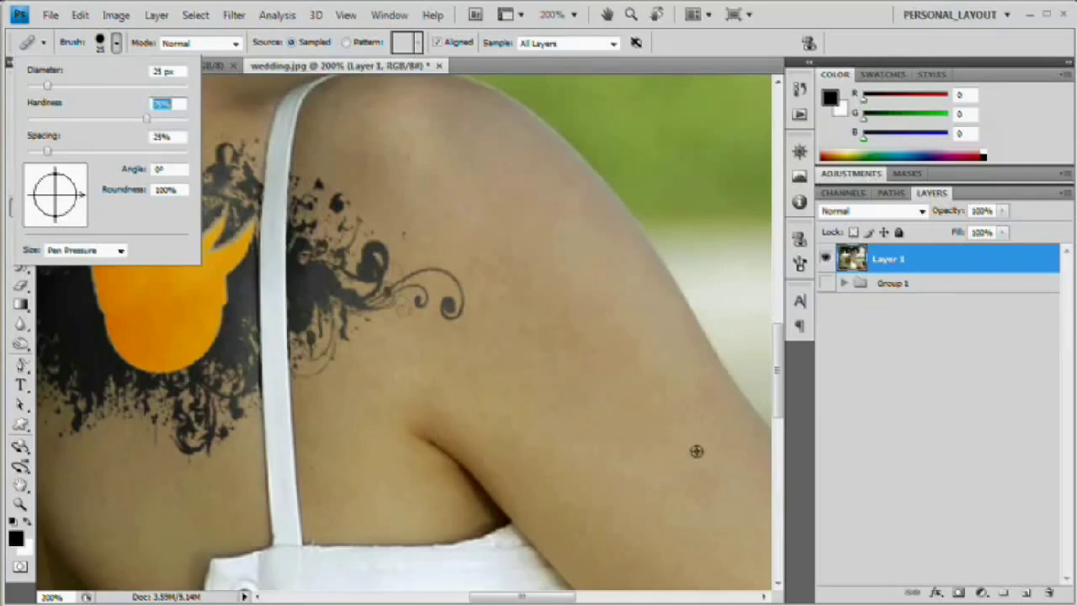
{"action": "left_click", "coordinate": [701, 428], "text": "alt"}
Clone skin over the tattoo swirl and splatter right of the strap, redoing misplaced patches.
{"action": "mouse_move", "coordinate": [465, 276]}
{"action": "left_mouse_down"}
{"action": "mouse_move", "coordinate": [457, 318]}
{"action": "mouse_move", "coordinate": [463, 290]}
{"action": "mouse_move", "coordinate": [439, 265]}
{"action": "mouse_move", "coordinate": [393, 280]}
{"action": "mouse_move", "coordinate": [325, 345]}
{"action": "mouse_move", "coordinate": [331, 364]}
{"action": "mouse_move", "coordinate": [391, 229]}
{"action": "mouse_move", "coordinate": [337, 270]}
{"action": "mouse_move", "coordinate": [319, 177]}
{"action": "left_mouse_up"}
{"action": "mouse_move", "coordinate": [316, 209]}
{"action": "left_mouse_down"}
{"action": "mouse_move", "coordinate": [327, 214]}
{"action": "mouse_move", "coordinate": [319, 271]}
{"action": "mouse_move", "coordinate": [308, 257]}
{"action": "mouse_move", "coordinate": [312, 385]}
{"action": "left_mouse_up"}
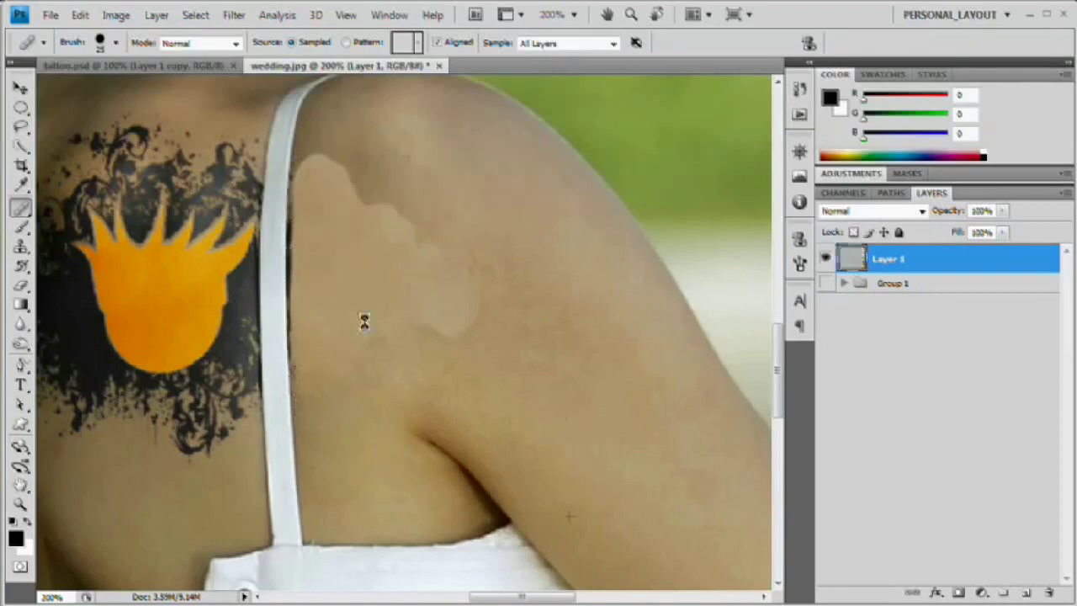
{"action": "key", "text": "ctrl+alt+z"}
{"action": "left_click_drag", "start_coordinate": [365, 336], "coordinate": [304, 300]}
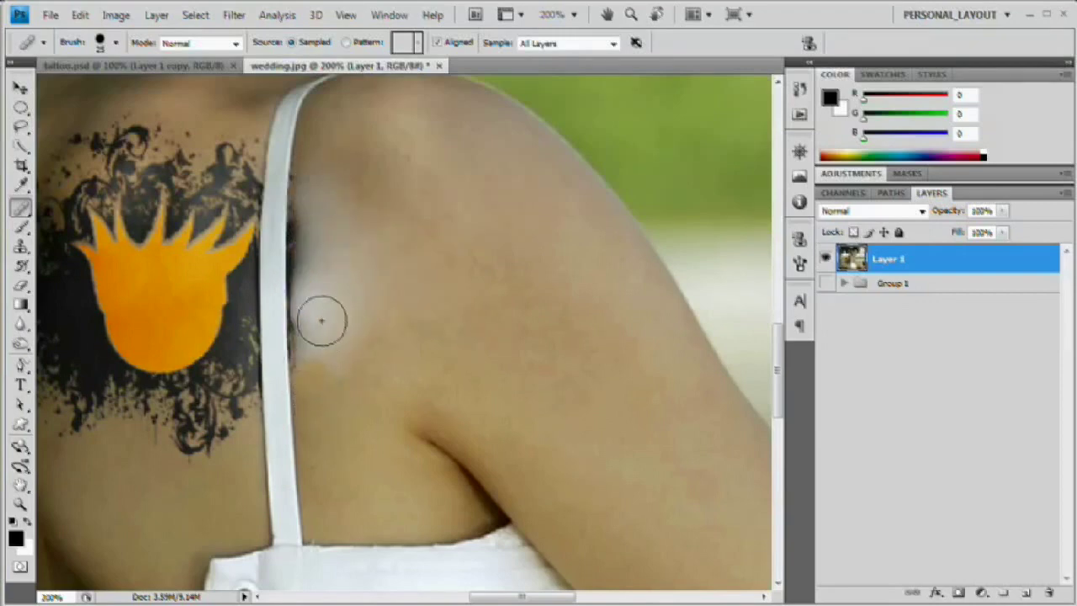
{"action": "key", "text": "ctrl+alt+z"}
{"action": "key", "text": "ctrl+alt+z"}
{"action": "key", "text": "ctrl+alt+z"}
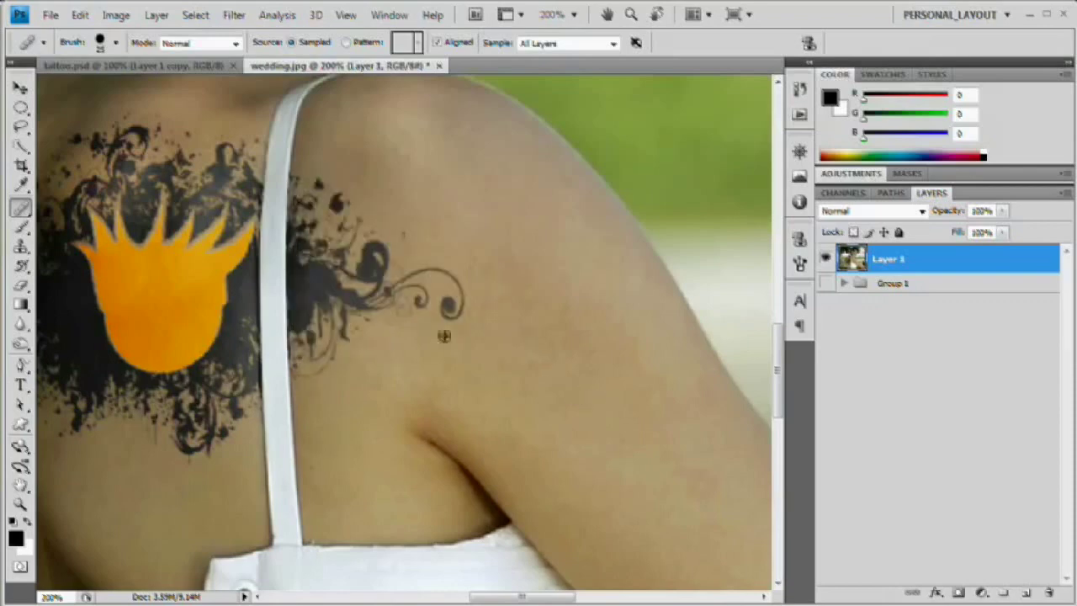
{"action": "mouse_move", "coordinate": [450, 308]}
{"action": "left_mouse_down"}
{"action": "mouse_move", "coordinate": [441, 264]}
{"action": "mouse_move", "coordinate": [408, 320]}
{"action": "mouse_move", "coordinate": [405, 276]}
{"action": "mouse_move", "coordinate": [384, 327]}
{"action": "mouse_move", "coordinate": [412, 229]}
{"action": "mouse_move", "coordinate": [415, 244]}
{"action": "mouse_move", "coordinate": [363, 228]}
{"action": "mouse_move", "coordinate": [356, 200]}
{"action": "mouse_move", "coordinate": [387, 235]}
{"action": "left_mouse_up"}
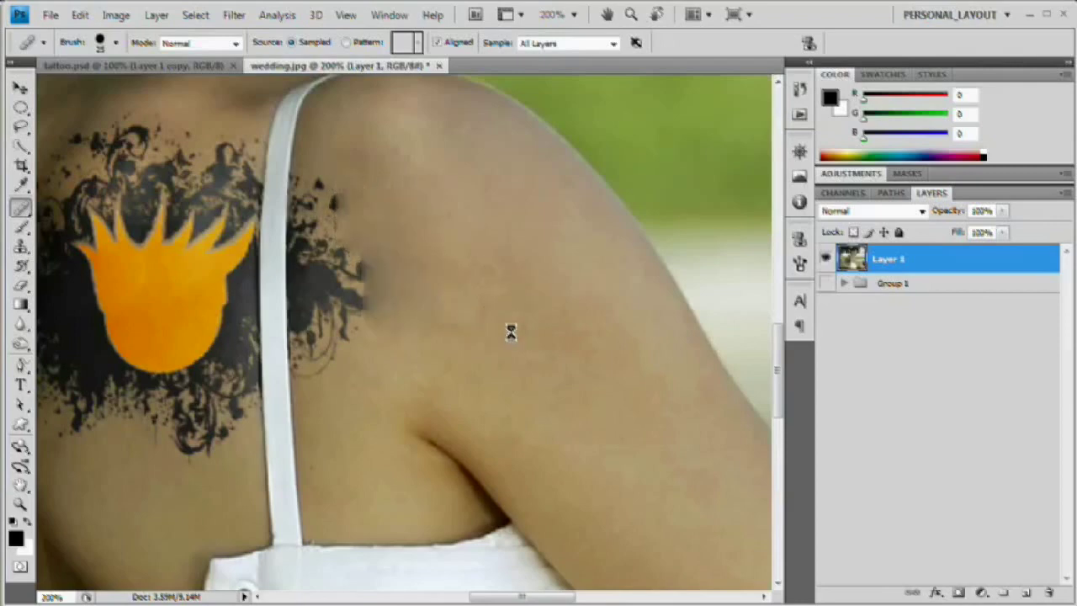
{"action": "mouse_move", "coordinate": [384, 333]}
{"action": "left_mouse_down"}
{"action": "mouse_move", "coordinate": [365, 298]}
{"action": "mouse_move", "coordinate": [401, 253]}
{"action": "mouse_move", "coordinate": [421, 277]}
{"action": "mouse_move", "coordinate": [403, 317]}
{"action": "mouse_move", "coordinate": [387, 262]}
{"action": "mouse_move", "coordinate": [369, 272]}
{"action": "mouse_move", "coordinate": [330, 183]}
{"action": "mouse_move", "coordinate": [363, 240]}
{"action": "mouse_move", "coordinate": [346, 232]}
{"action": "mouse_move", "coordinate": [321, 377]}
{"action": "mouse_move", "coordinate": [326, 174]}
{"action": "mouse_move", "coordinate": [353, 181]}
{"action": "left_mouse_up"}
Blend the cloned patches into surrounding skin with five Healing Brush dabs, and expand Group 1.
{"action": "left_click", "coordinate": [353, 328]}
{"action": "left_click", "coordinate": [336, 335]}
{"action": "left_click", "coordinate": [320, 318]}
{"action": "left_click", "coordinate": [325, 356]}
{"action": "left_click", "coordinate": [318, 219]}
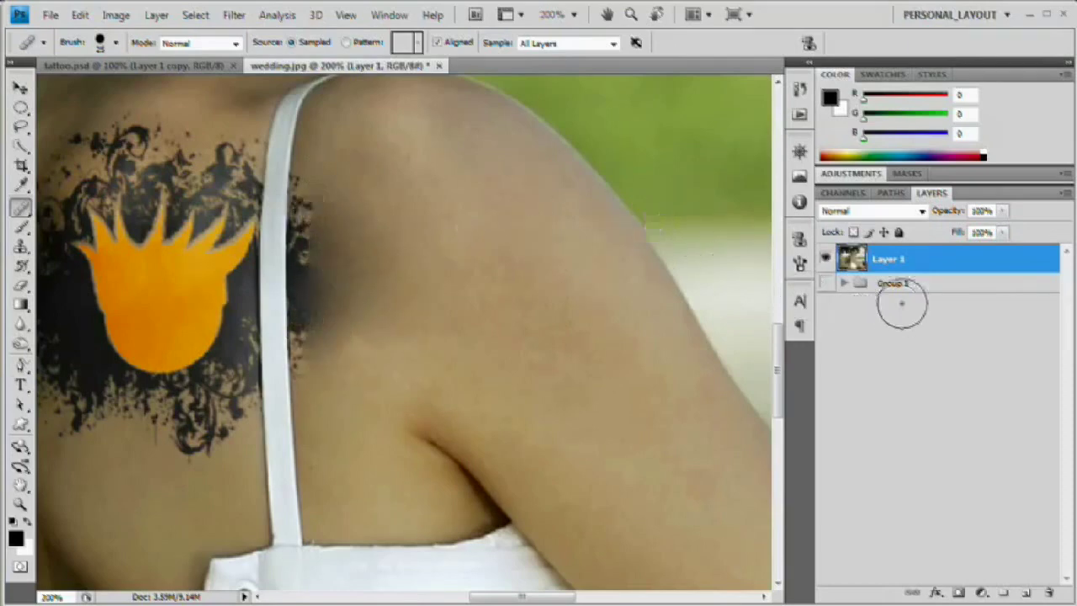
{"action": "left_click", "coordinate": [845, 284]}
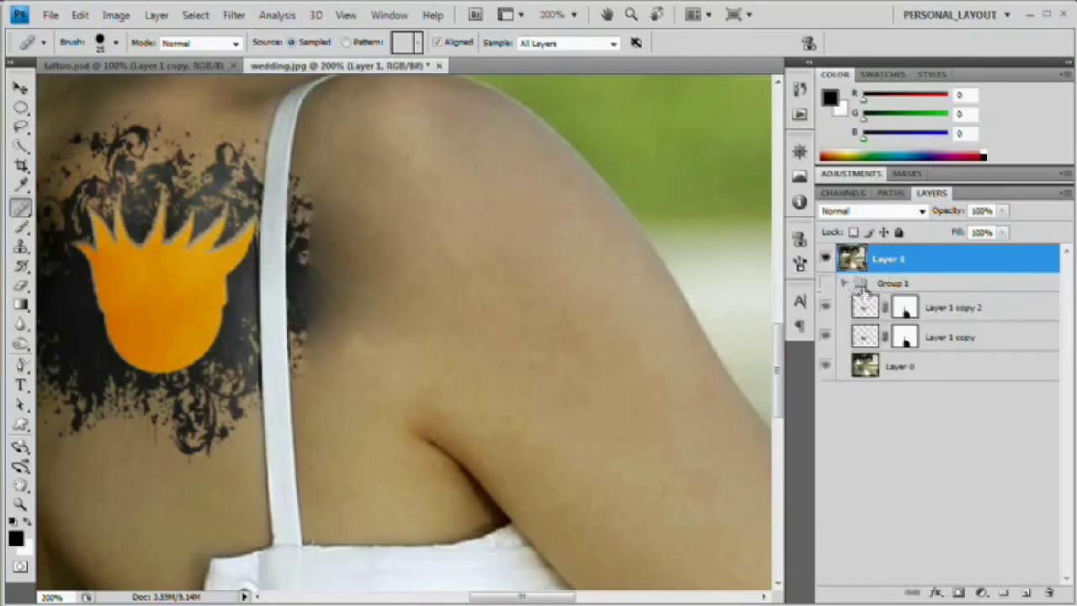
Load Layer 1 copy 2's strap mask as a selection and zoom in on the strap edge.
{"action": "left_click", "coordinate": [905, 313], "text": "ctrl"}
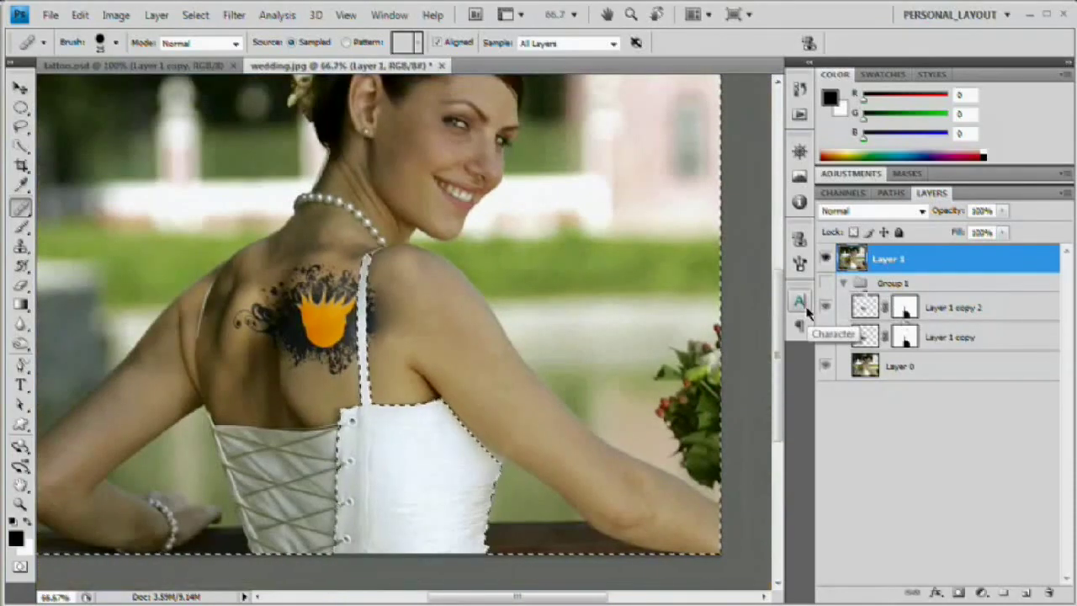
{"action": "key", "text": "z"}
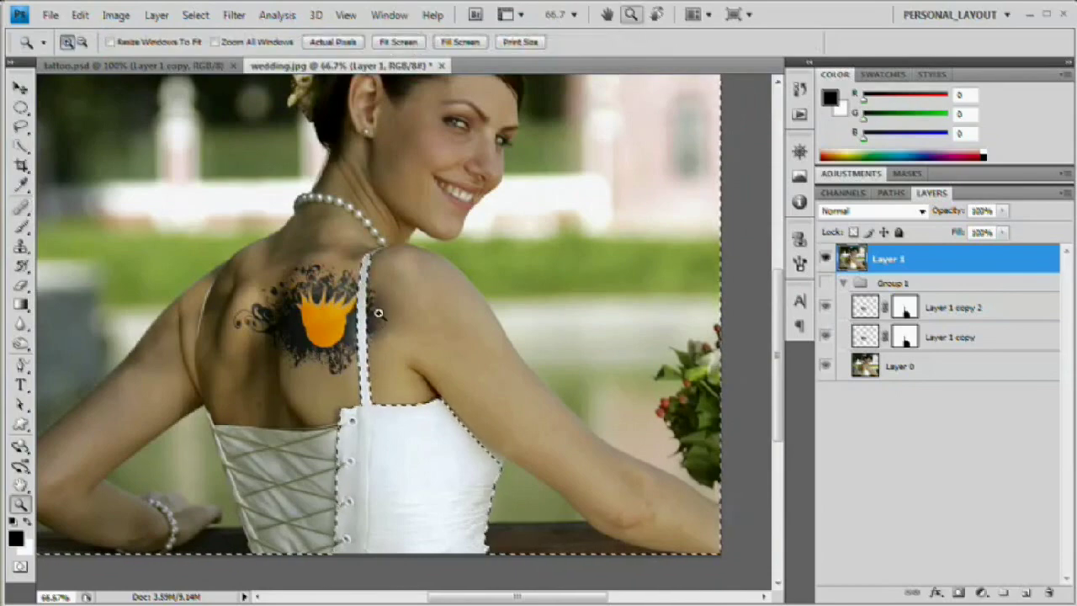
{"action": "left_click", "coordinate": [376, 314]}
{"action": "left_click", "coordinate": [368, 319]}
{"action": "left_click", "coordinate": [369, 324]}
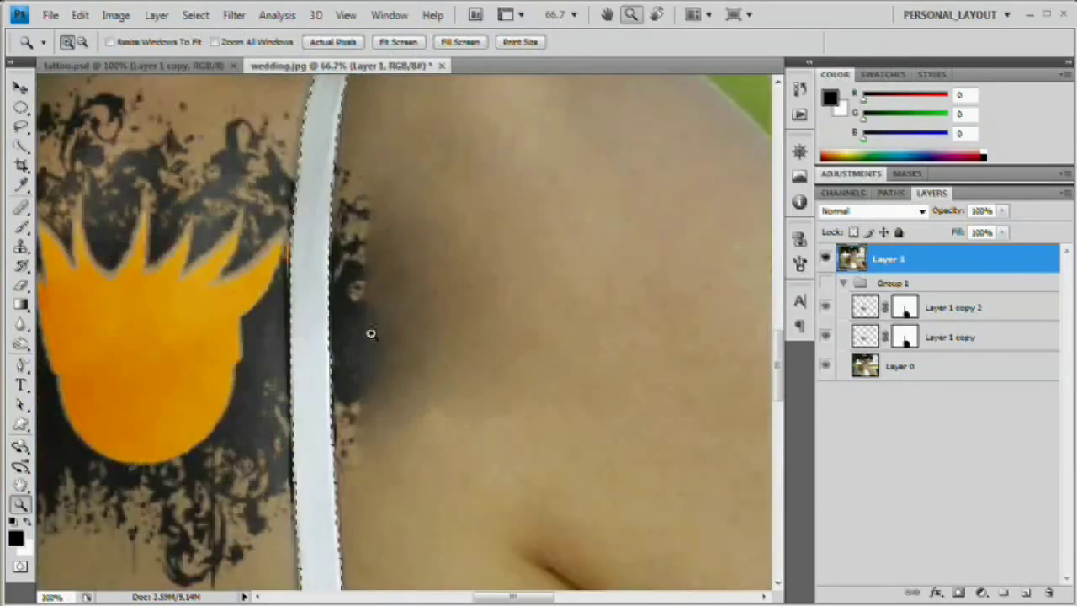
{"action": "left_click", "coordinate": [367, 341]}
{"action": "left_click", "coordinate": [364, 354], "text": "alt"}
{"action": "left_click", "coordinate": [367, 329], "text": "alt"}
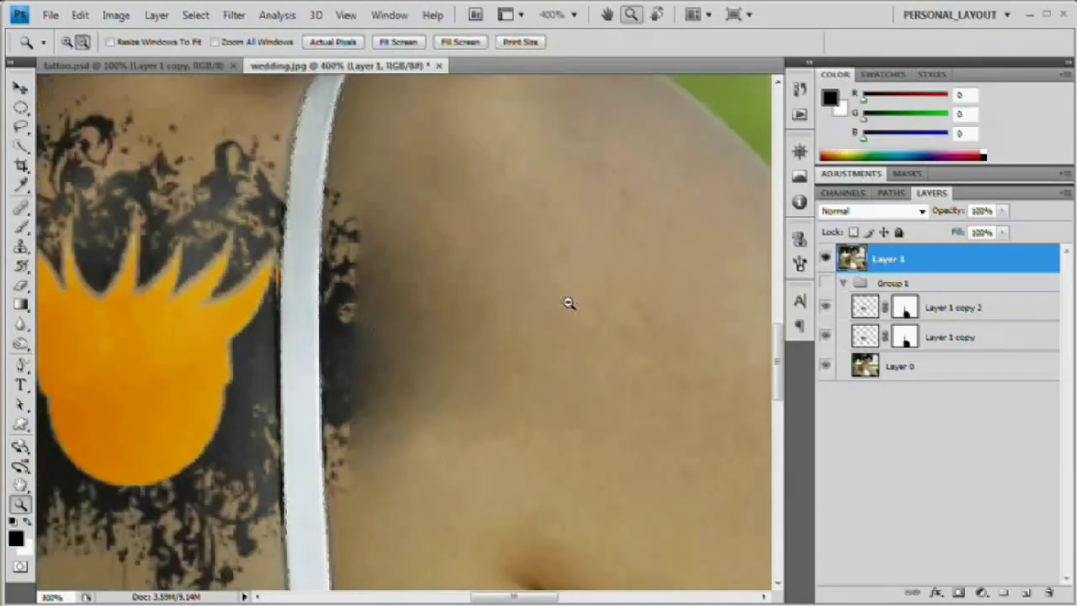
{"action": "key", "text": "ctrl+minus"}
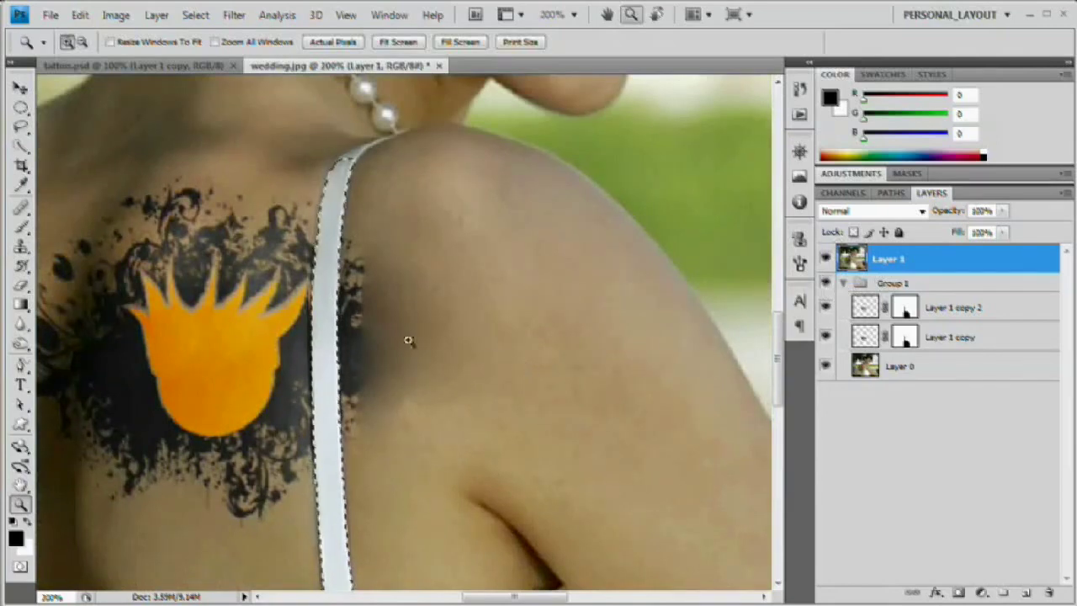
Heal the dark patch beside the strap and nearby shoulder spots within the selection.
{"action": "left_click", "coordinate": [27, 210]}
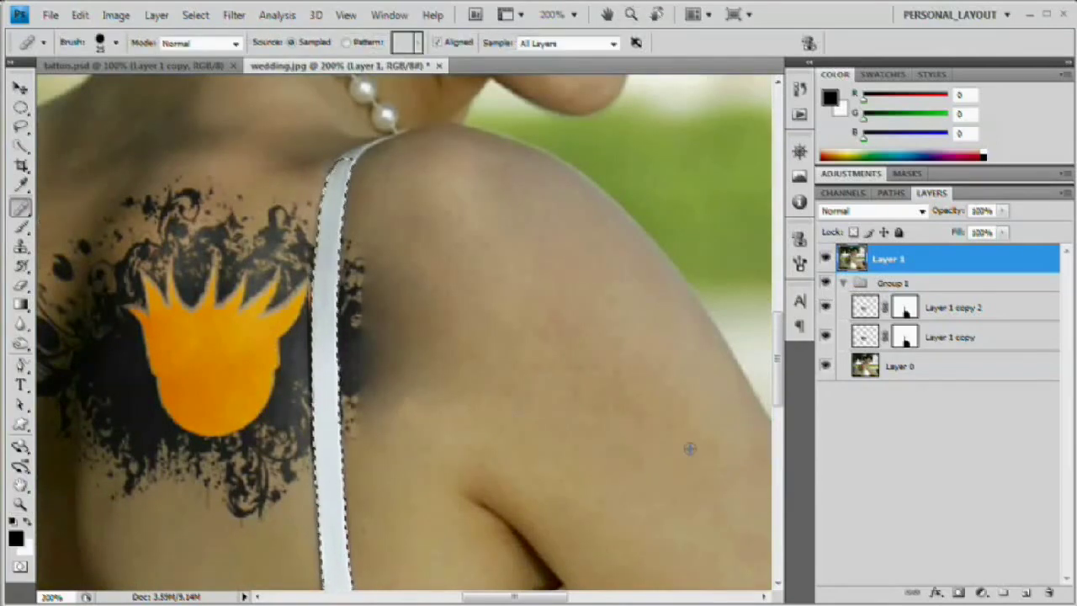
{"action": "mouse_move", "coordinate": [406, 375]}
{"action": "left_mouse_down"}
{"action": "mouse_move", "coordinate": [437, 393]}
{"action": "mouse_move", "coordinate": [441, 301]}
{"action": "mouse_move", "coordinate": [401, 318]}
{"action": "mouse_move", "coordinate": [362, 239]}
{"action": "left_mouse_up"}
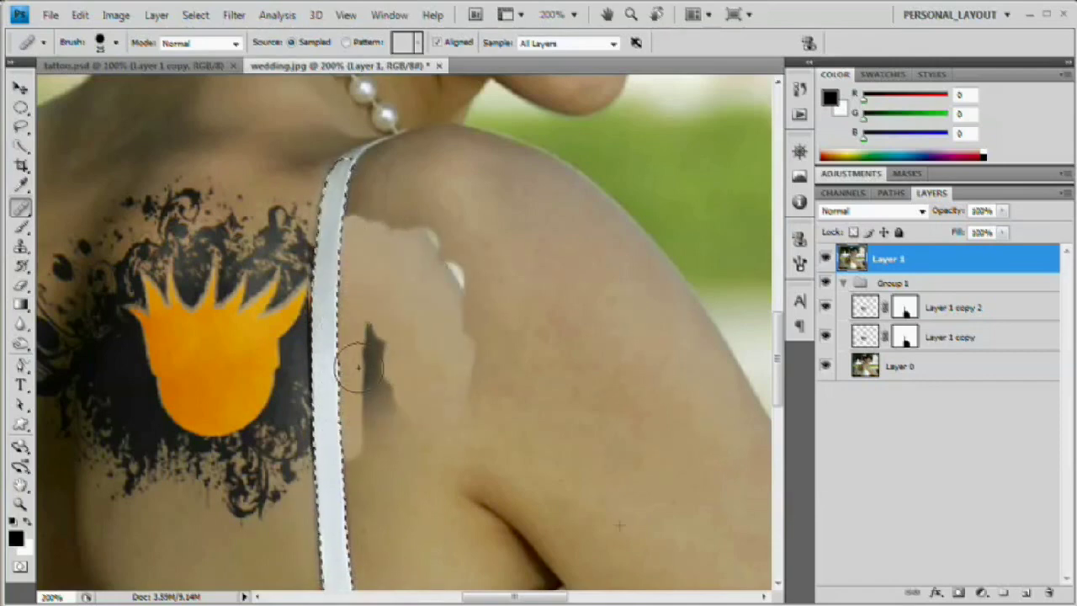
{"action": "left_click_drag", "start_coordinate": [359, 367], "coordinate": [391, 426]}
{"action": "left_click_drag", "start_coordinate": [398, 373], "coordinate": [464, 275]}
{"action": "left_click", "coordinate": [439, 243]}
{"action": "left_click", "coordinate": [529, 375]}
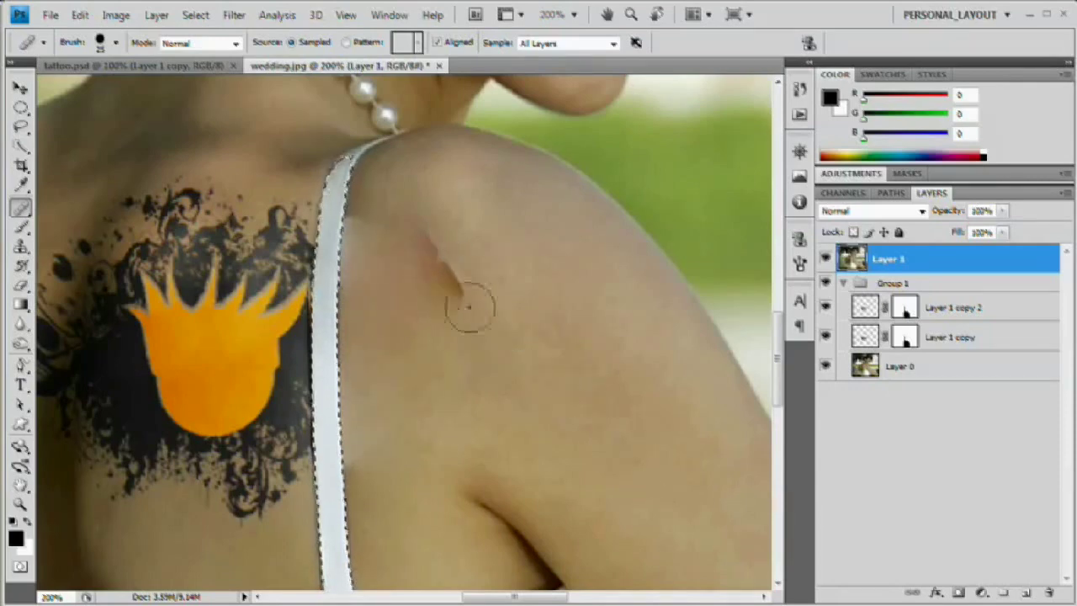
{"action": "mouse_move", "coordinate": [421, 245]}
{"action": "left_mouse_down"}
{"action": "mouse_move", "coordinate": [469, 376]}
{"action": "mouse_move", "coordinate": [476, 306]}
{"action": "mouse_move", "coordinate": [480, 344]}
{"action": "left_mouse_up"}
{"action": "left_click", "coordinate": [394, 263]}
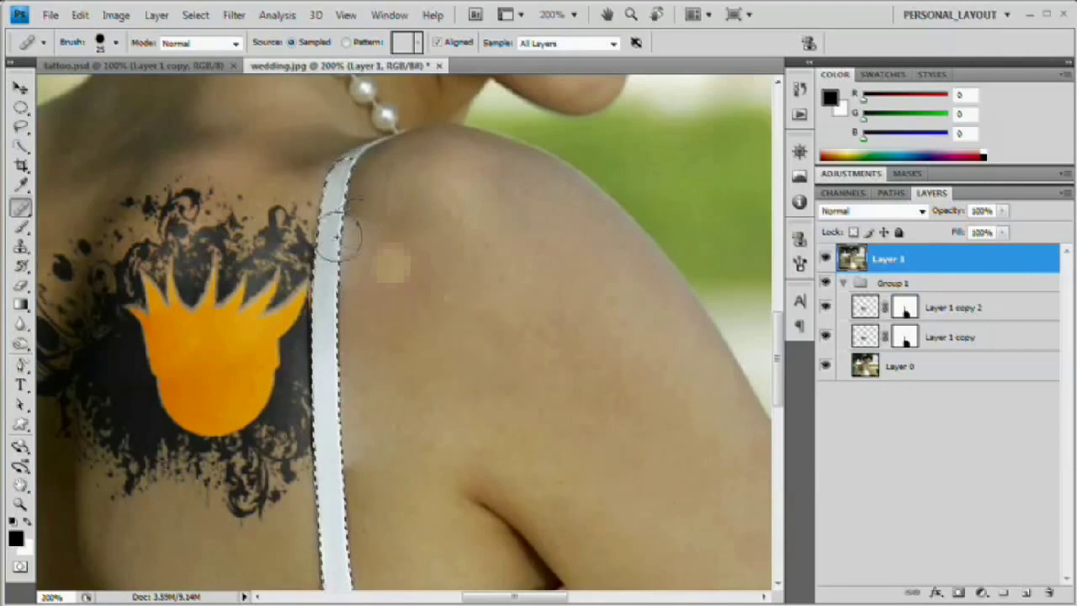
{"action": "left_click", "coordinate": [369, 481]}
{"action": "left_click", "coordinate": [438, 507]}
Deselect the strap and heal two remaining spots on the shoulder.
{"action": "key", "text": "ctrl+d"}
{"action": "left_click", "coordinate": [420, 344]}
{"action": "left_click", "coordinate": [420, 244]}
{"action": "left_click_drag", "start_coordinate": [25, 337], "coordinate": [52, 360]}
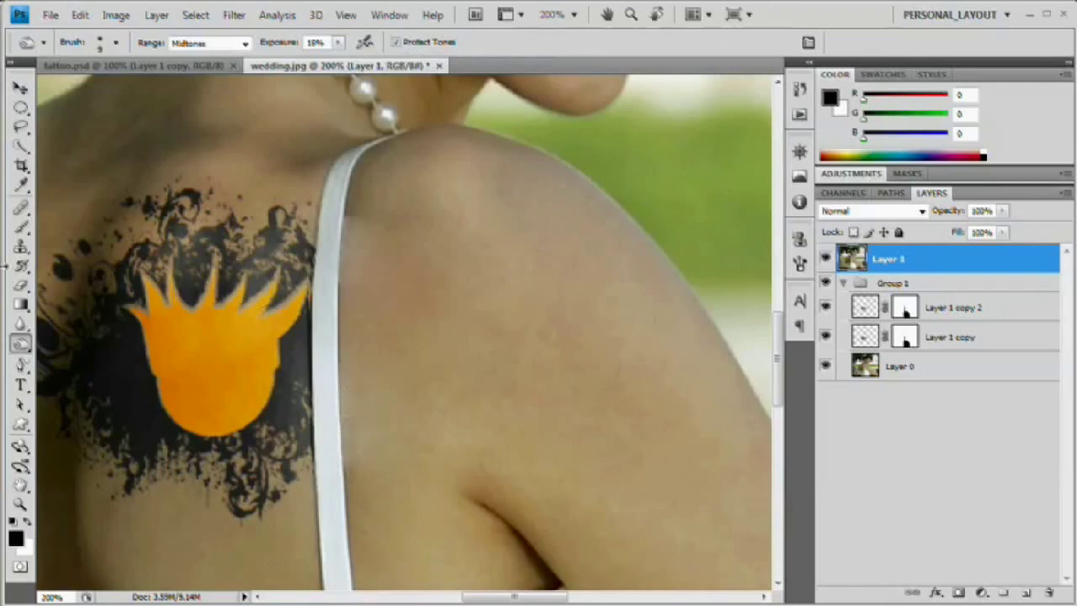
{"action": "left_click", "coordinate": [21, 246]}
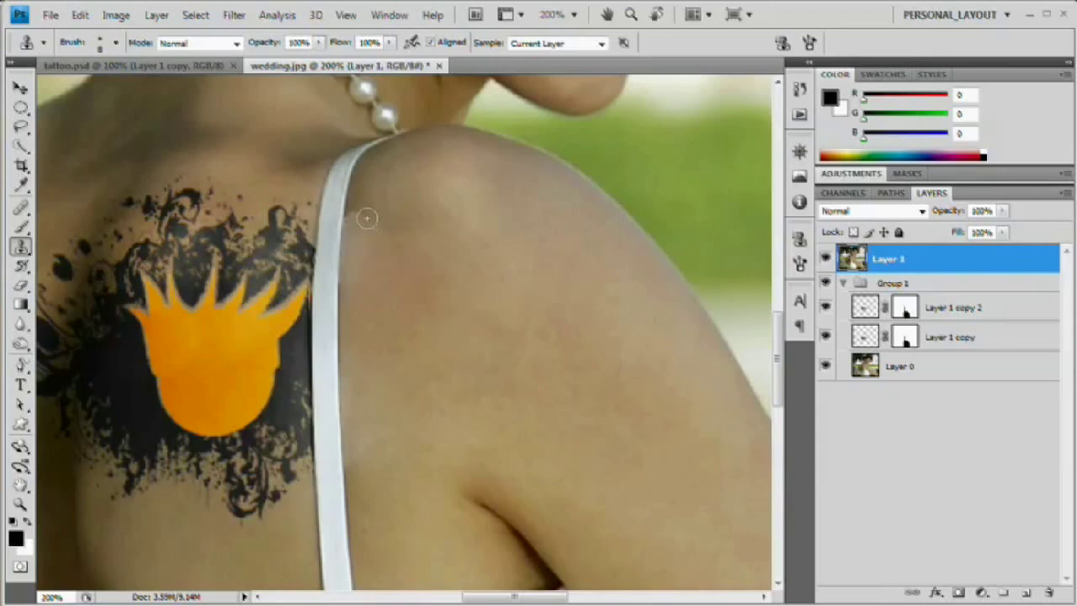
Choose the Spot Healing Brush and zoom in closely on the strap edge.
{"action": "right_click", "coordinate": [21, 207]}
{"action": "left_click", "coordinate": [82, 199]}
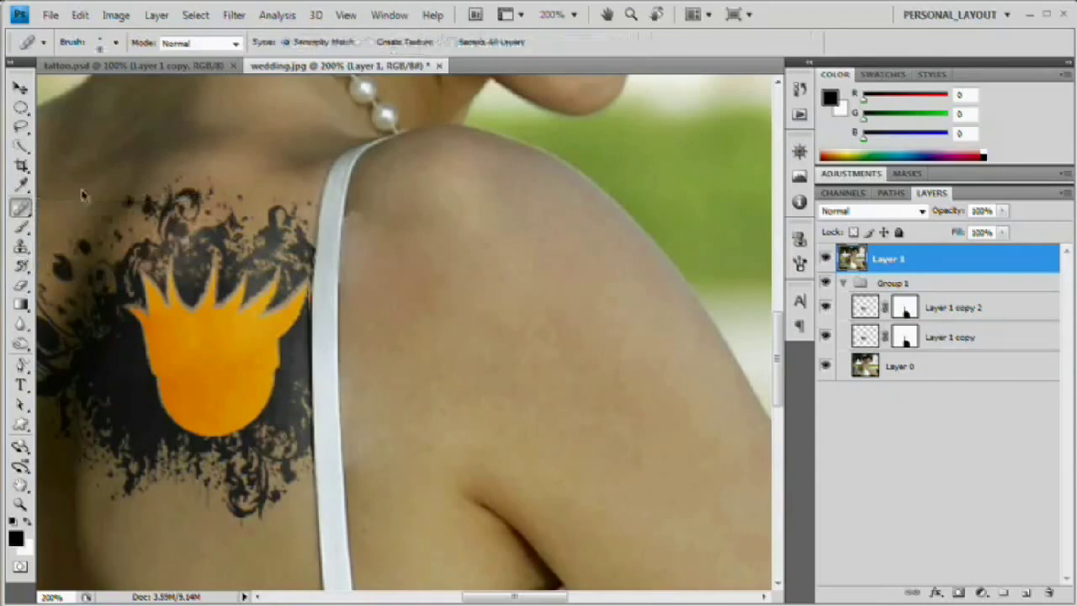
{"action": "key", "text": "z"}
{"action": "left_click", "coordinate": [356, 218]}
{"action": "left_click", "coordinate": [357, 219]}
{"action": "left_click", "coordinate": [382, 244]}
{"action": "left_click", "coordinate": [381, 247]}
{"action": "left_click", "coordinate": [21, 207]}
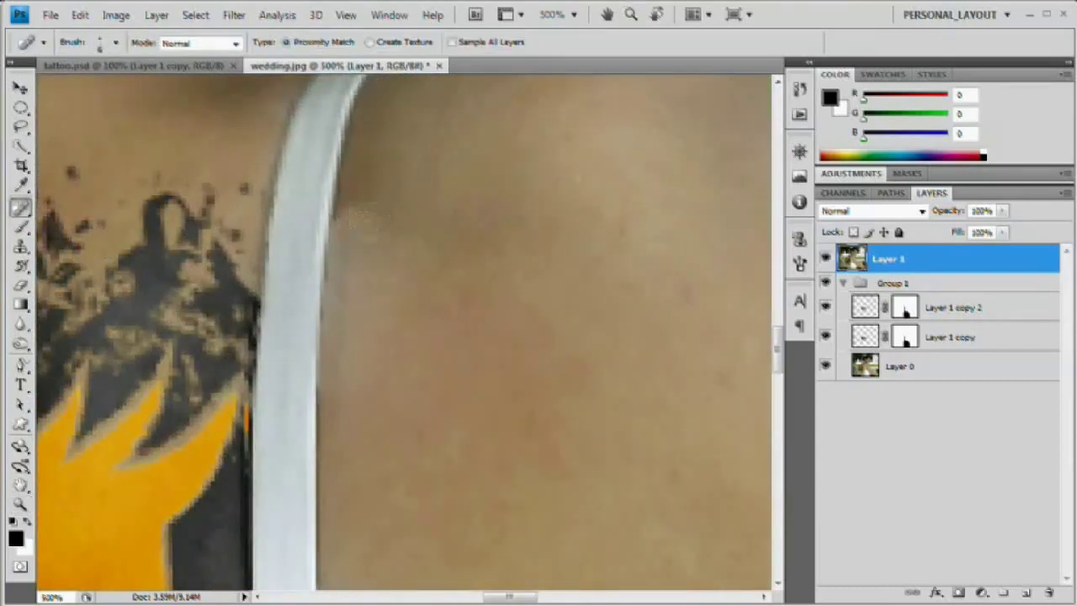
Heal the four dark marks along the strap edge, then zoom back out.
{"action": "left_click_drag", "start_coordinate": [363, 200], "coordinate": [344, 259]}
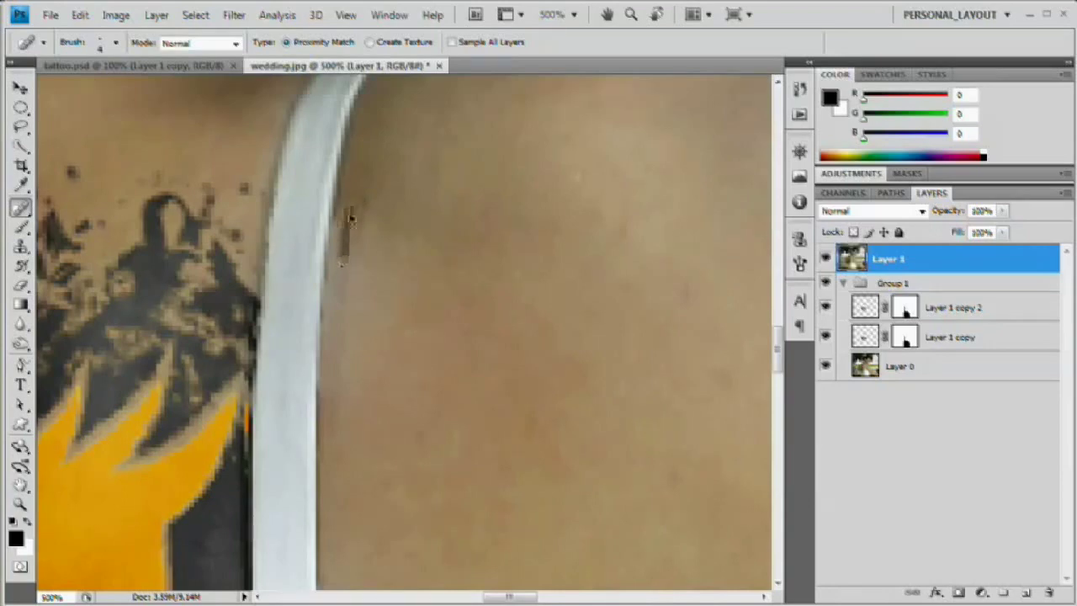
{"action": "left_click_drag", "start_coordinate": [330, 228], "coordinate": [354, 306]}
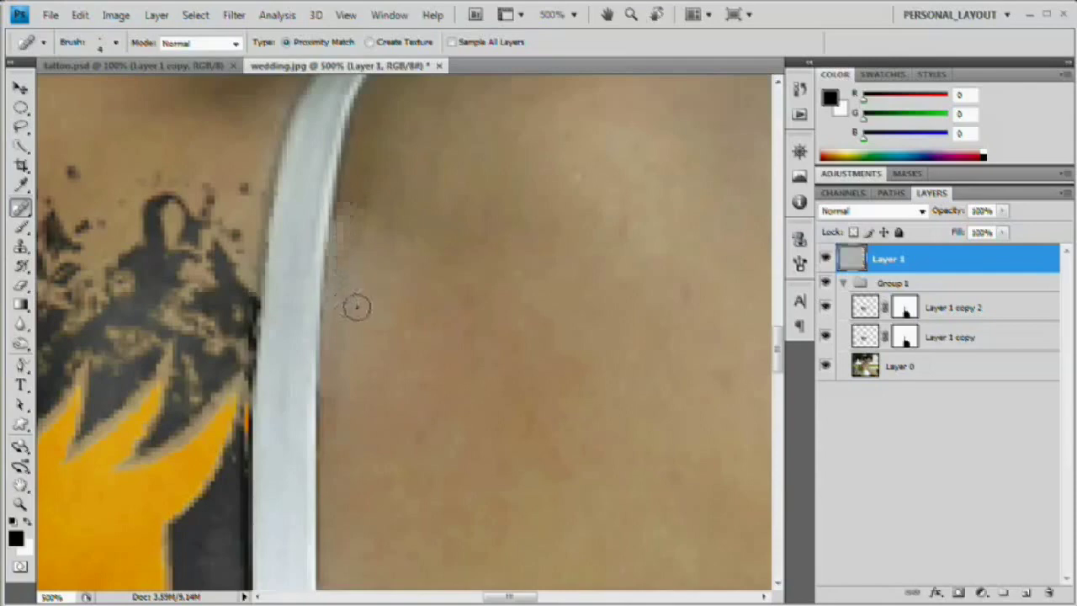
{"action": "mouse_move", "coordinate": [361, 194]}
{"action": "left_mouse_down"}
{"action": "mouse_move", "coordinate": [349, 278]}
{"action": "mouse_move", "coordinate": [371, 181]}
{"action": "mouse_move", "coordinate": [385, 329]}
{"action": "mouse_move", "coordinate": [383, 320]}
{"action": "left_mouse_up"}
{"action": "mouse_move", "coordinate": [343, 234]}
{"action": "left_mouse_down"}
{"action": "mouse_move", "coordinate": [353, 215]}
{"action": "mouse_move", "coordinate": [406, 252]}
{"action": "left_mouse_up"}
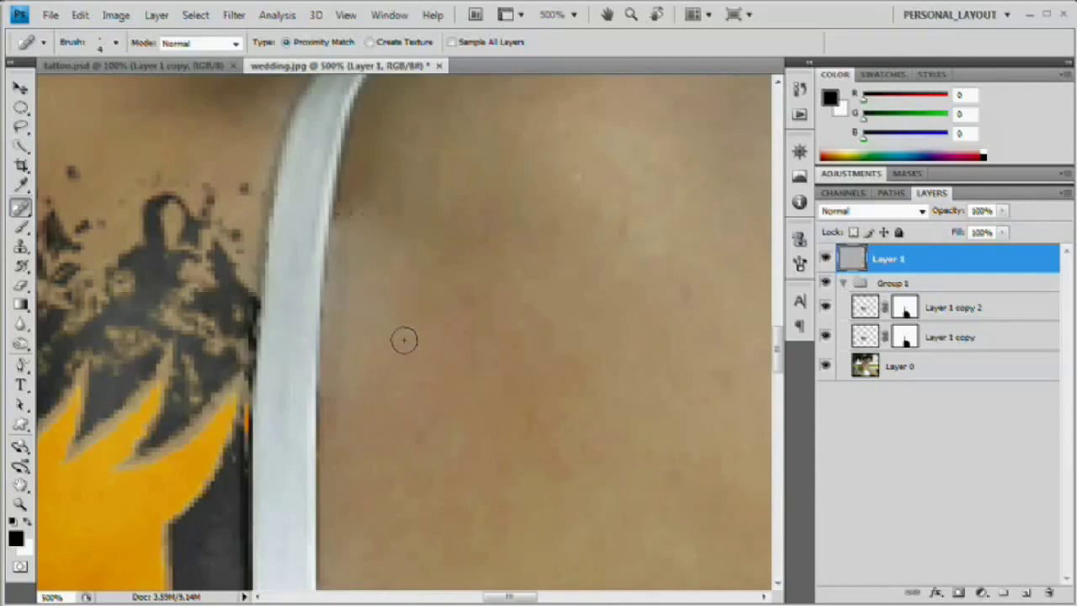
{"action": "scroll", "coordinate": [405, 343], "scroll_direction": "down", "scroll_amount": 5}
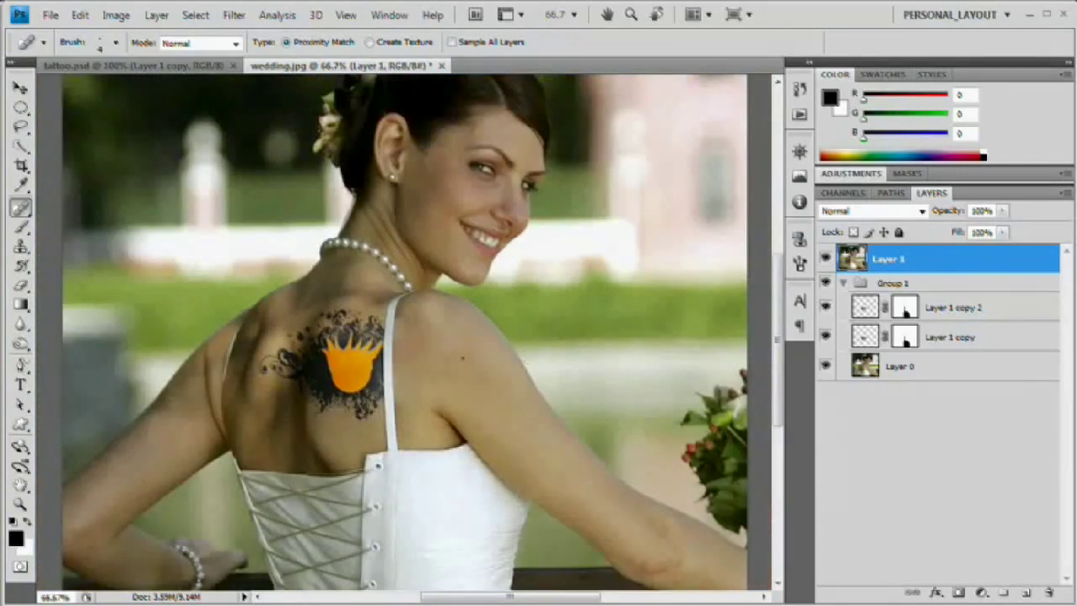
Pan the photo to show its bottom and select the Dodge tool.
{"action": "left_click_drag", "start_coordinate": [432, 341], "coordinate": [421, 285]}
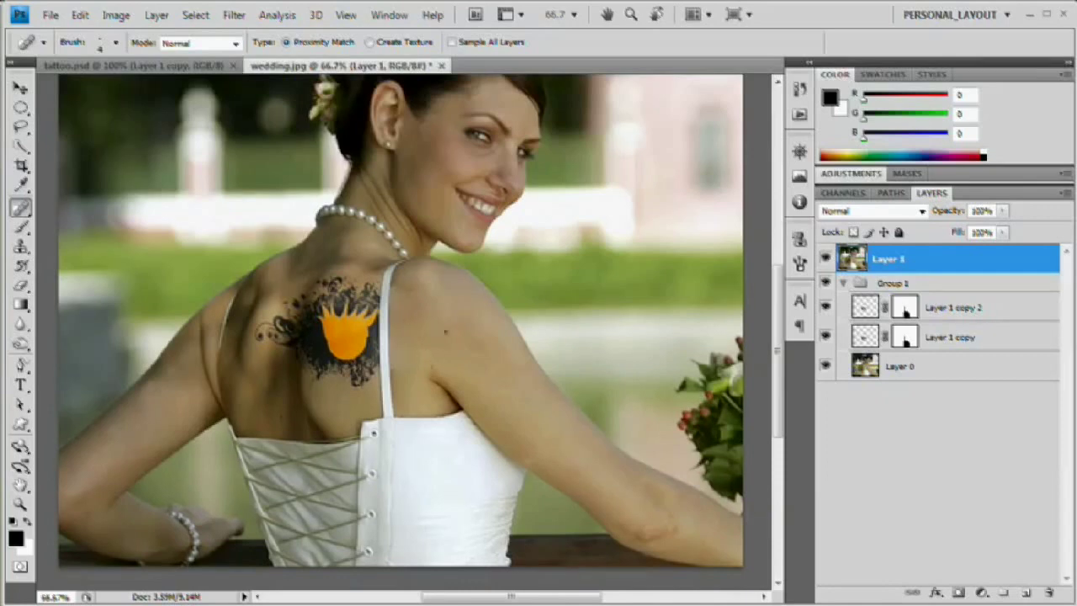
{"action": "left_click", "coordinate": [23, 342]}
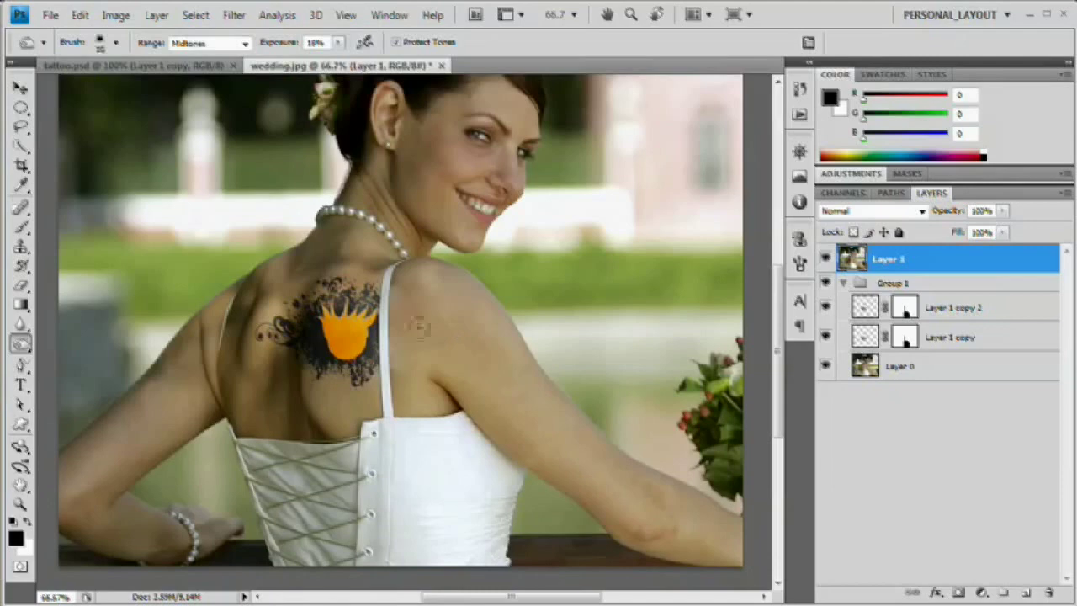